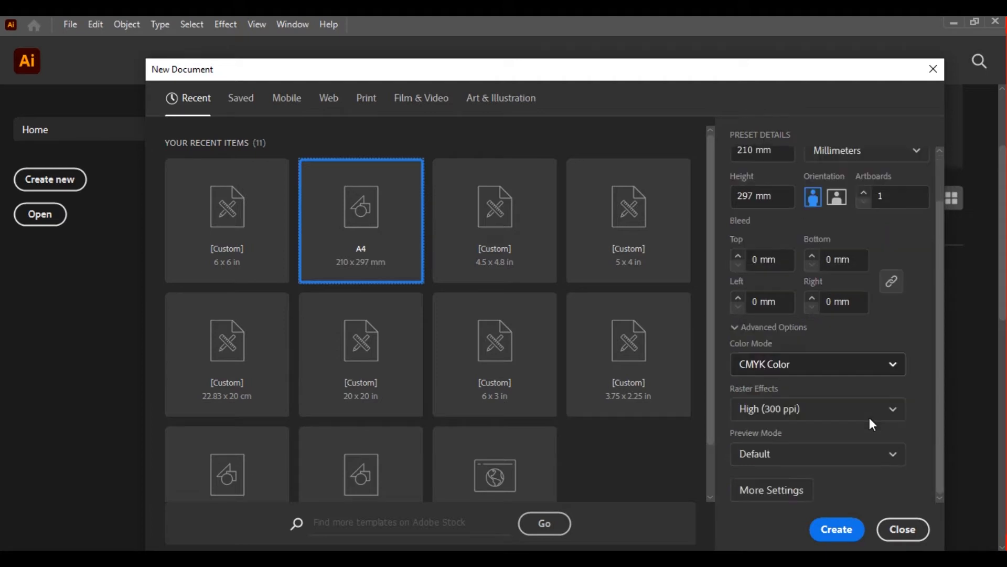
Create a 210 x 297 mm A4 document in CMYK Color and add a 6 x 6 in circle with the Ellipse tool
{"action": "left_click", "coordinate": [842, 531]}
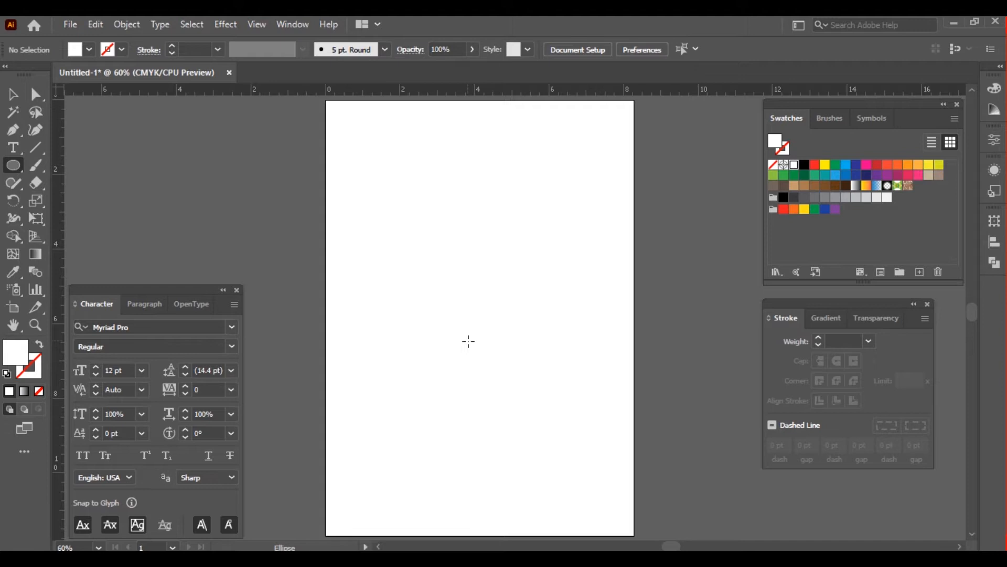
{"action": "left_click", "coordinate": [506, 381]}
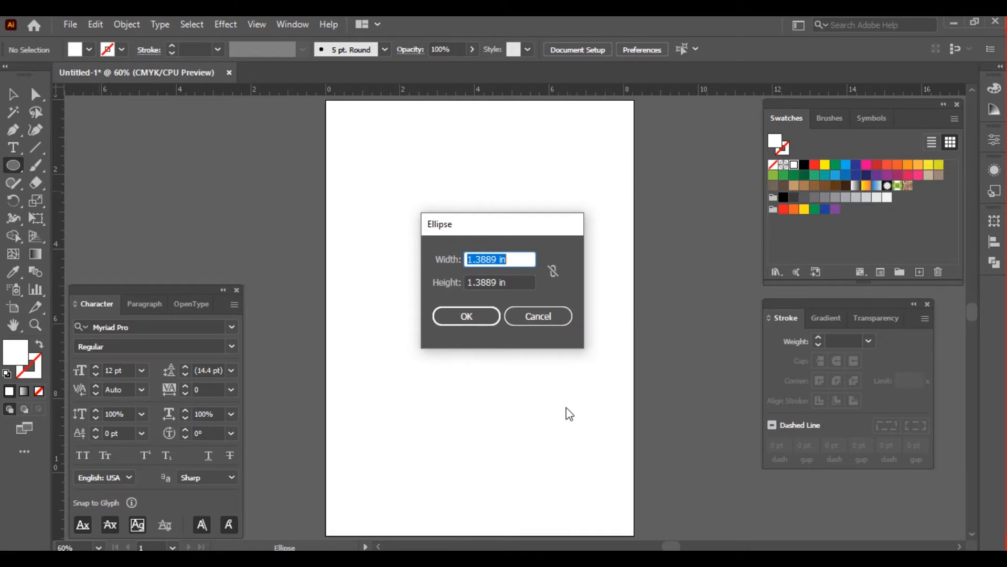
{"action": "type", "text": "6"}
{"action": "key", "text": "Tab"}
{"action": "type", "text": "6"}
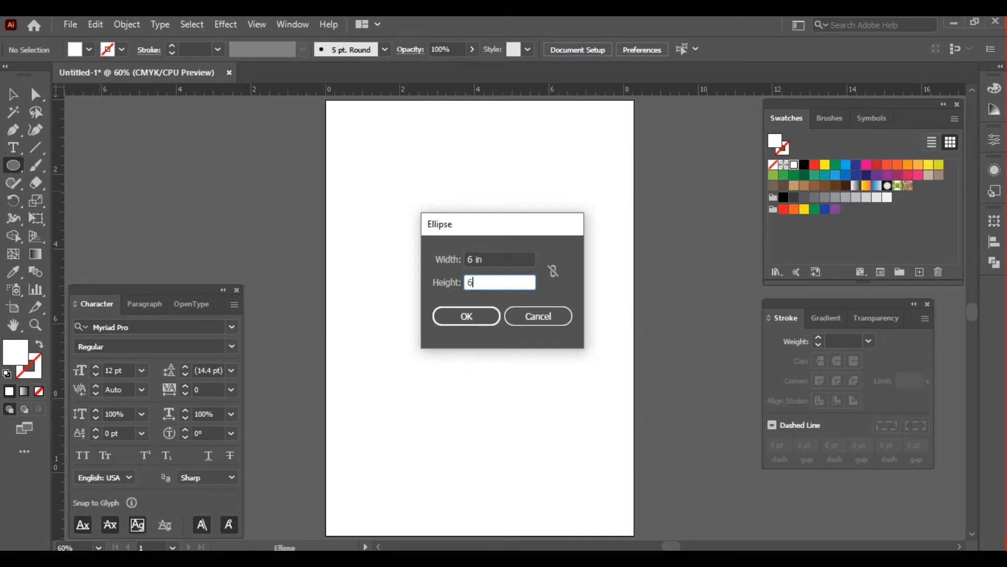
{"action": "key", "text": "Return"}
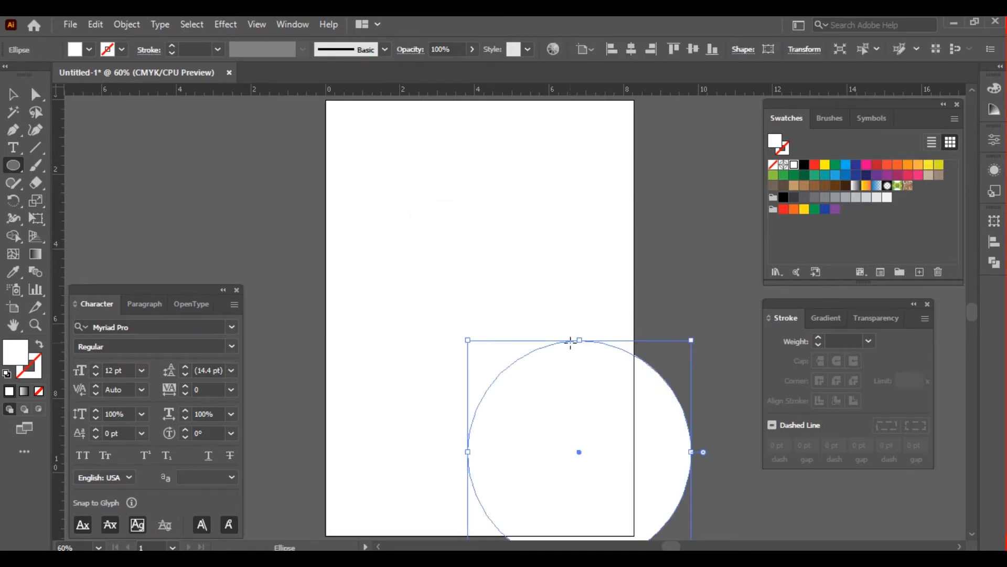
Center the circle horizontally and vertically on the artboard
{"action": "key", "text": "v"}
{"action": "left_click", "coordinate": [632, 49]}
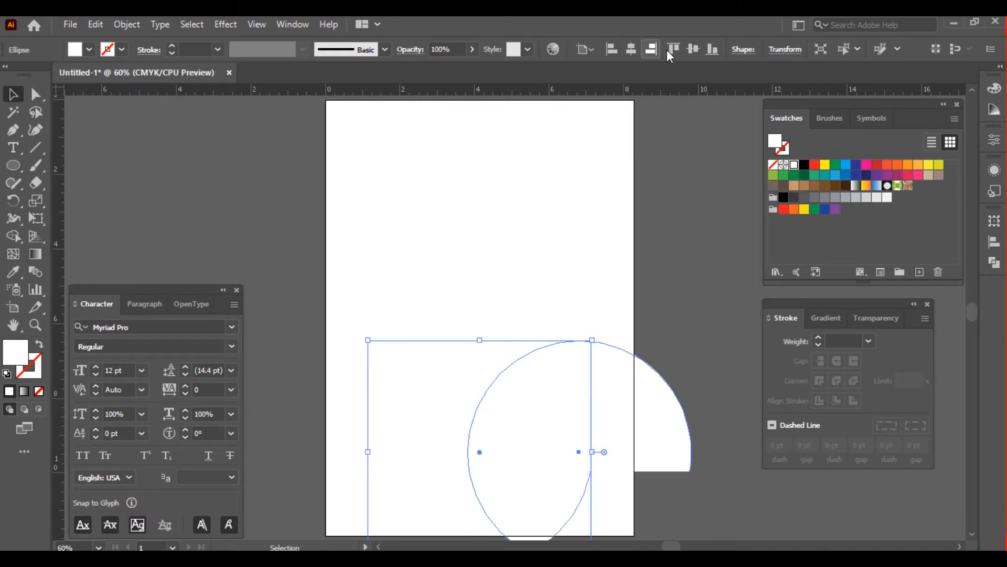
{"action": "left_click", "coordinate": [693, 48]}
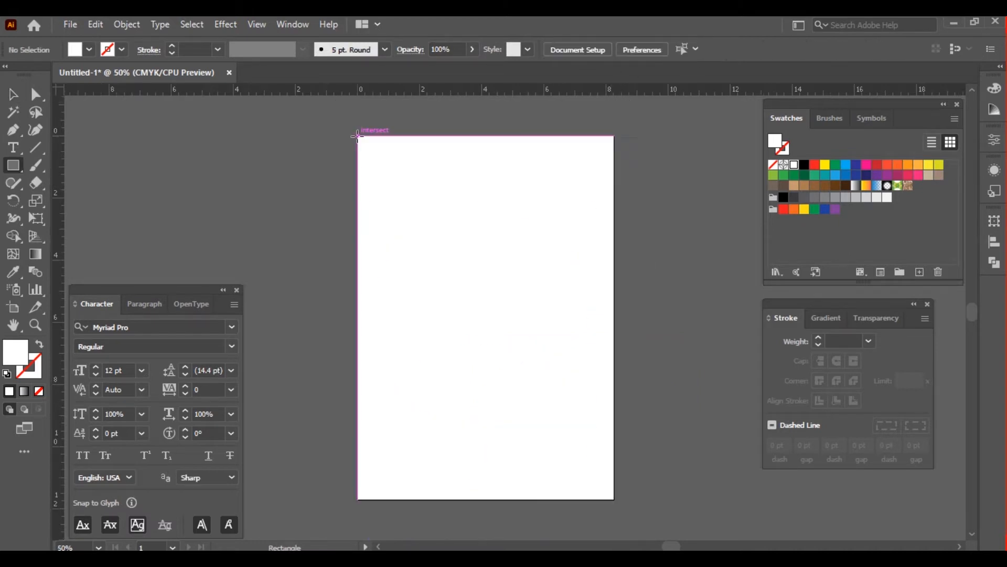
Cover the whole artboard with a black rectangle placed behind the circle and lock it as the background
{"action": "left_click_drag", "start_coordinate": [358, 137], "coordinate": [613, 498]}
{"action": "key", "text": "v"}
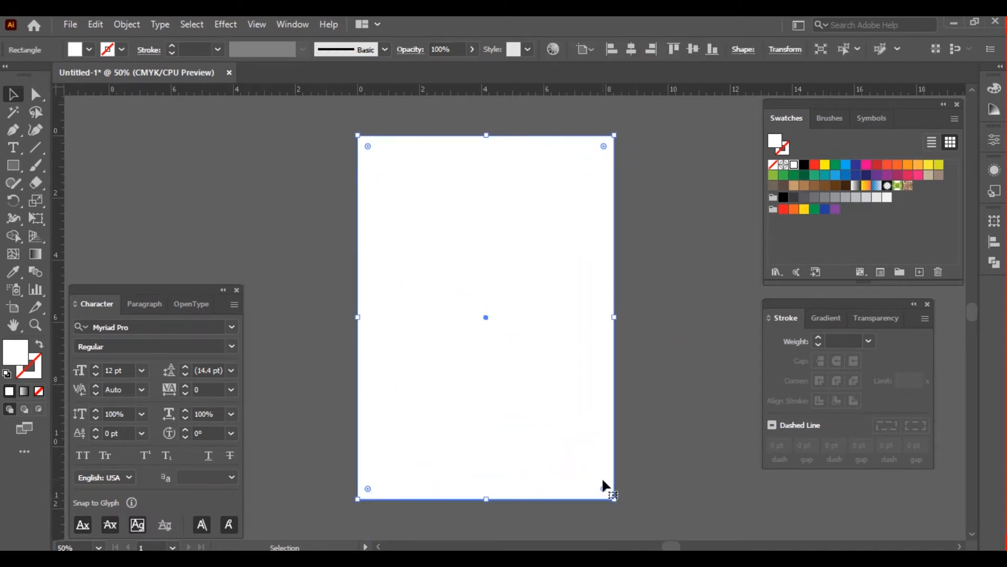
{"action": "left_click", "coordinate": [805, 165]}
{"action": "left_click", "coordinate": [684, 307]}
{"action": "key", "text": "ctrl+0"}
{"action": "left_click", "coordinate": [657, 278]}
{"action": "key", "text": "ctrl+2"}
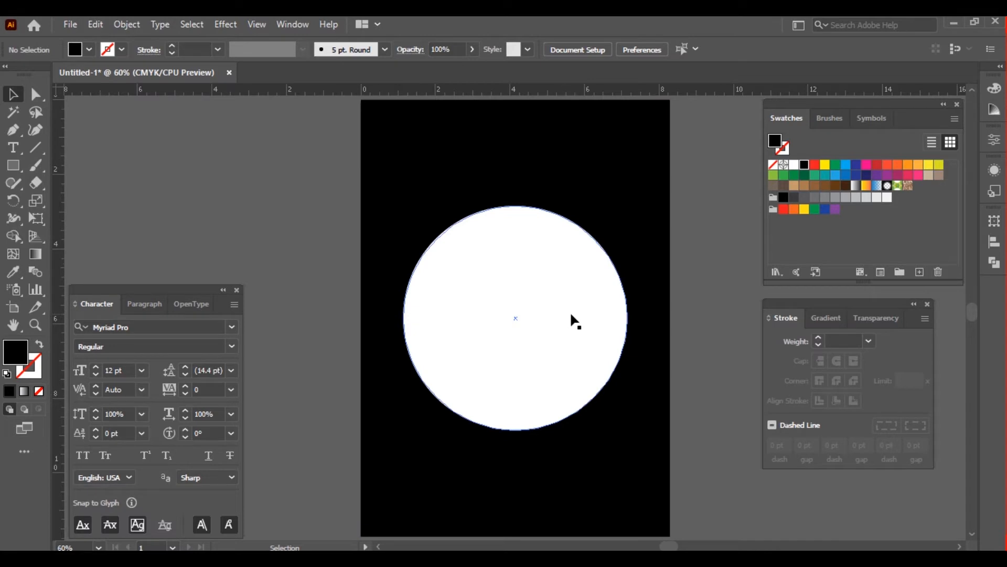
Draw a horizontal line with a black stroke through the circle's center, extending past both of its sides
{"action": "key", "text": "backslash"}
{"action": "left_click", "coordinate": [36, 149]}
{"action": "left_click_drag", "start_coordinate": [384, 318], "coordinate": [647, 318]}
{"action": "key", "text": "x"}
{"action": "left_click", "coordinate": [804, 165]}
{"action": "key", "text": "v"}
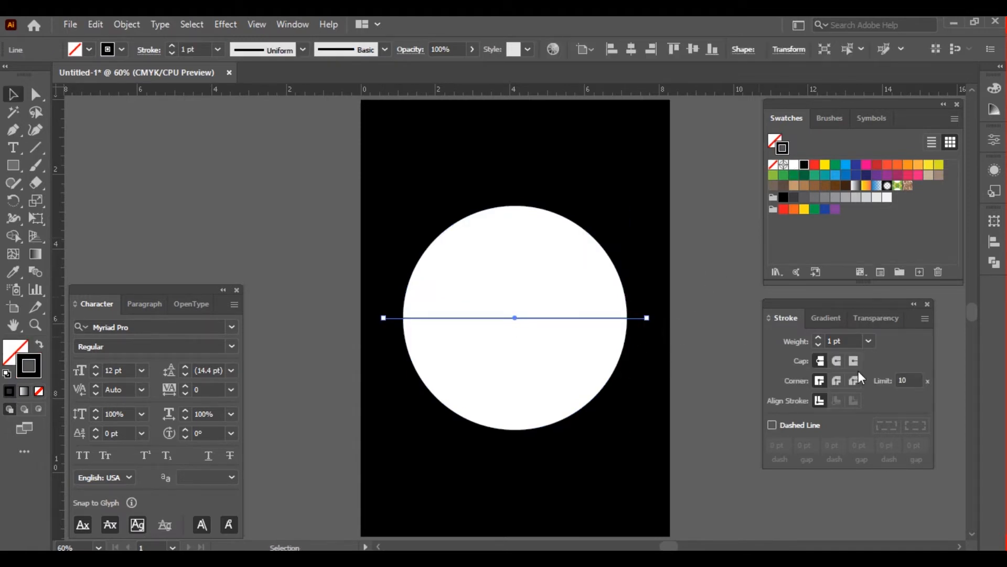
Set the horizontal line's stroke weight to 10 pt and deselect it
{"action": "key", "text": "Up"}
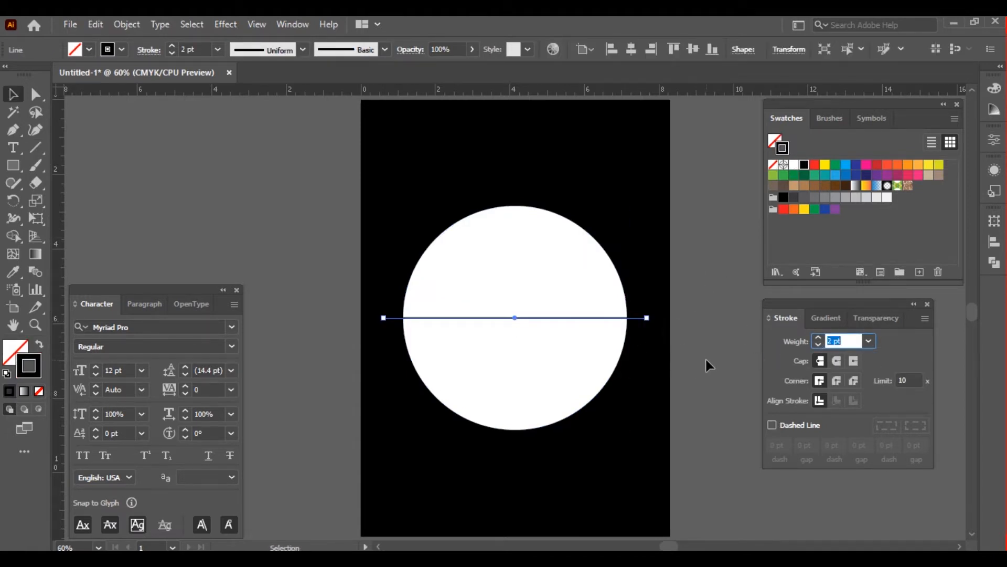
{"action": "key", "text": "Up"}
{"action": "key", "text": "Up"}
{"action": "key", "text": "Up"}
{"action": "key", "text": "Up"}
{"action": "key", "text": "Up"}
{"action": "key", "text": "Up"}
{"action": "key", "text": "Up"}
{"action": "key", "text": "Up"}
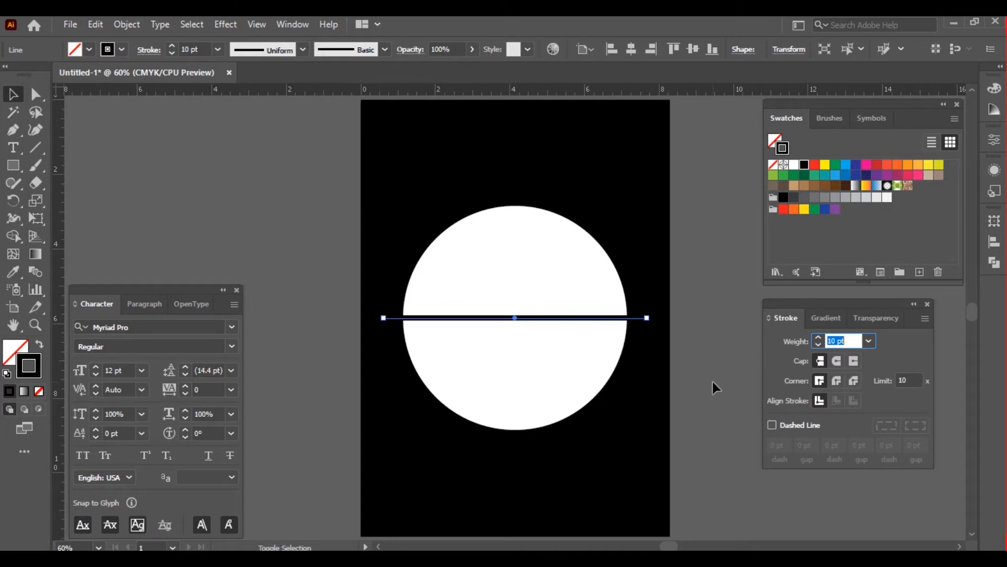
{"action": "key", "text": "Return"}
{"action": "left_click", "coordinate": [718, 381]}
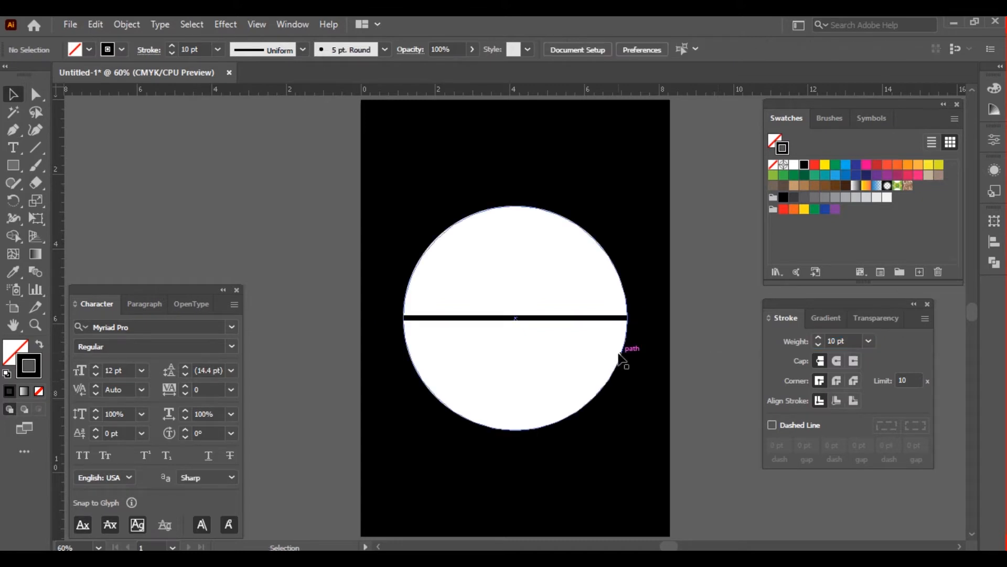
Copy the center line straight up to the circle's top edge and straight down to its bottom edge
{"action": "left_click_drag", "start_coordinate": [604, 318], "coordinate": [603, 202]}
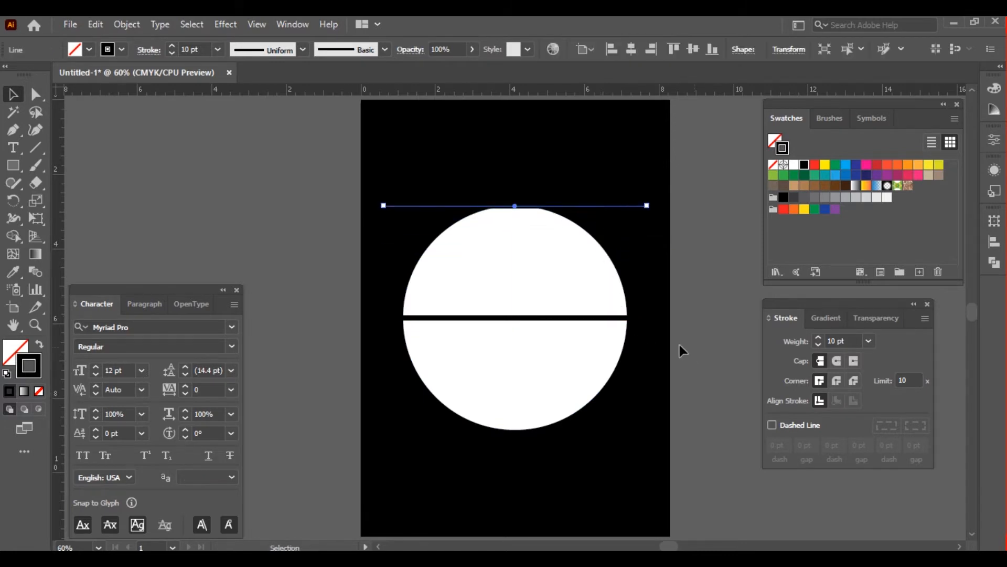
{"action": "left_click", "coordinate": [680, 349]}
{"action": "left_click_drag", "start_coordinate": [603, 319], "coordinate": [592, 430]}
{"action": "left_click", "coordinate": [685, 415]}
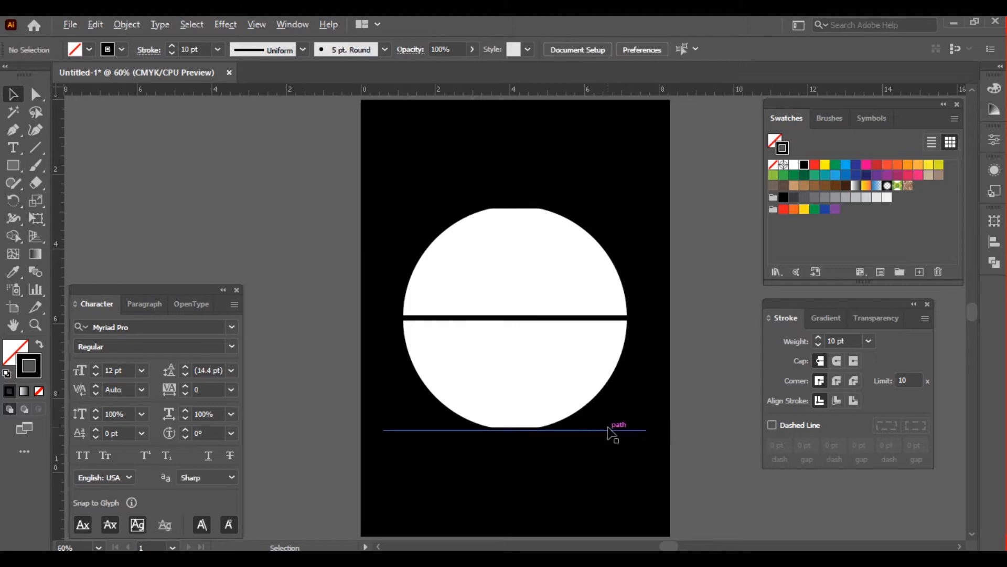
Copy the bottom line a short distance upward and repeat the duplication until lines run up the whole circle
{"action": "left_click_drag", "start_coordinate": [608, 431], "coordinate": [617, 395]}
{"action": "key", "text": "ctrl+d"}
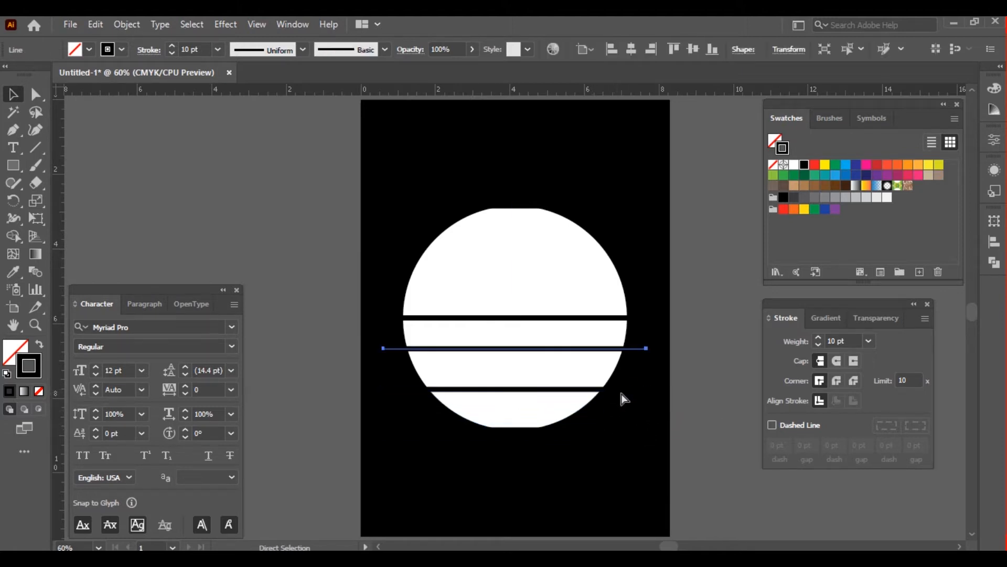
{"action": "key", "text": "ctrl+d"}
{"action": "key", "text": "ctrl+d"}
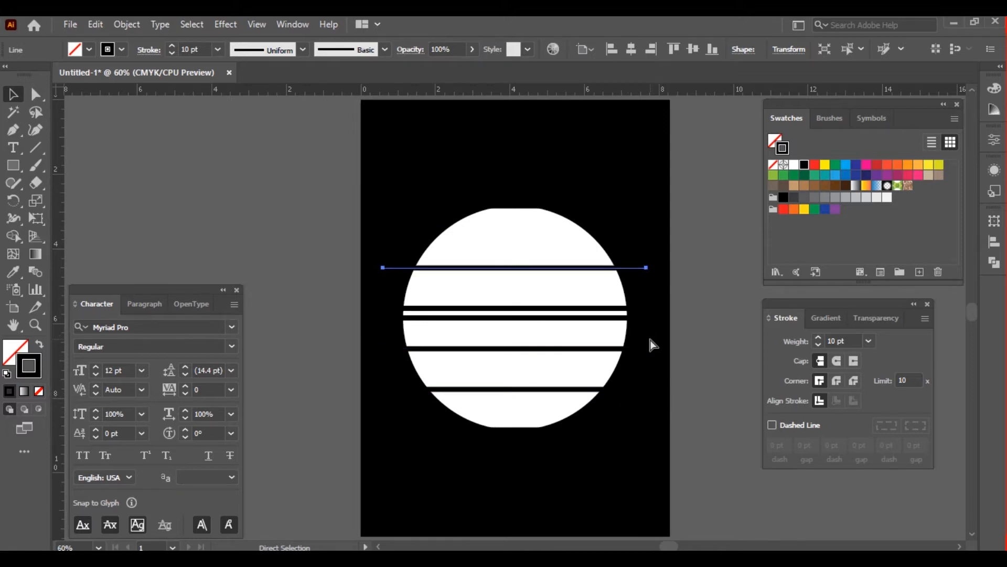
{"action": "key", "text": "ctrl+d"}
{"action": "key", "text": "ctrl+shift+a"}
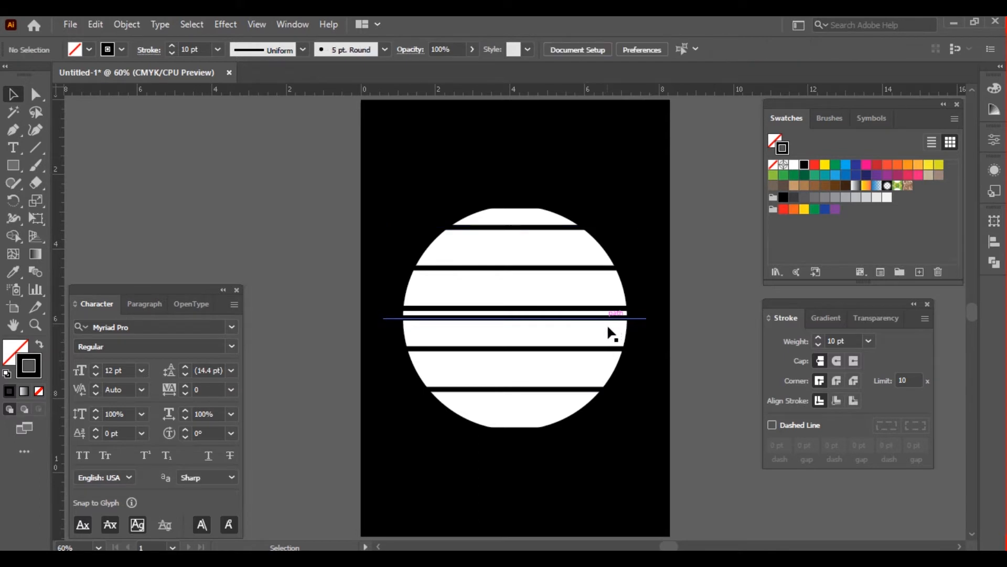
Distribute the horizontal lines evenly by their vertical centers over the circle's height and delete the topmost and bottommost lines
{"action": "left_click_drag", "start_coordinate": [546, 165], "coordinate": [622, 489]}
{"action": "left_click", "coordinate": [583, 51]}
{"action": "left_click", "coordinate": [459, 135]}
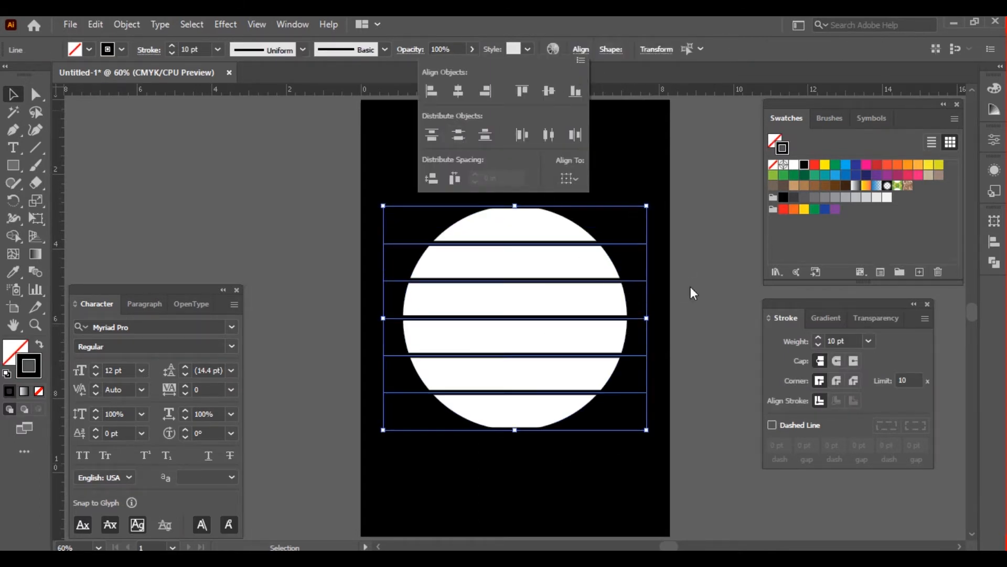
{"action": "left_click", "coordinate": [682, 366]}
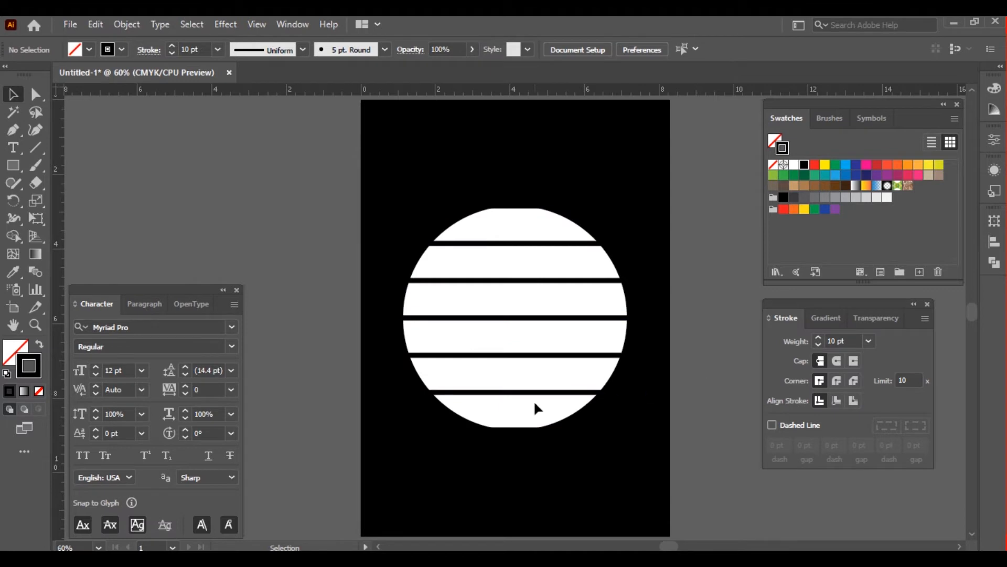
{"action": "left_click_drag", "start_coordinate": [526, 211], "coordinate": [532, 435]}
Expand the five remaining horizontal lines into filled shapes
{"action": "left_click_drag", "start_coordinate": [458, 167], "coordinate": [572, 417]}
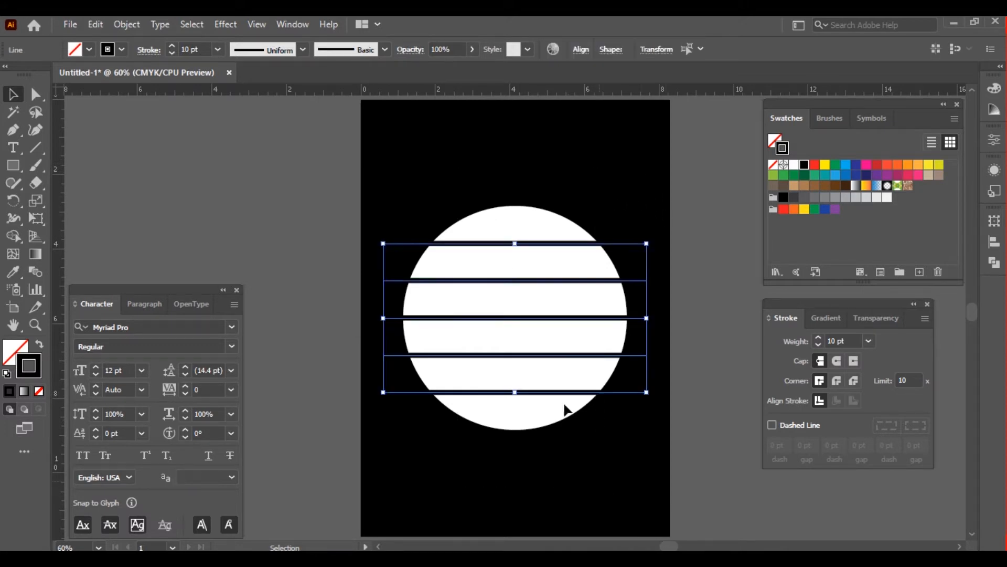
{"action": "left_click", "coordinate": [126, 25]}
{"action": "left_click", "coordinate": [207, 197]}
{"action": "left_click", "coordinate": [488, 377]}
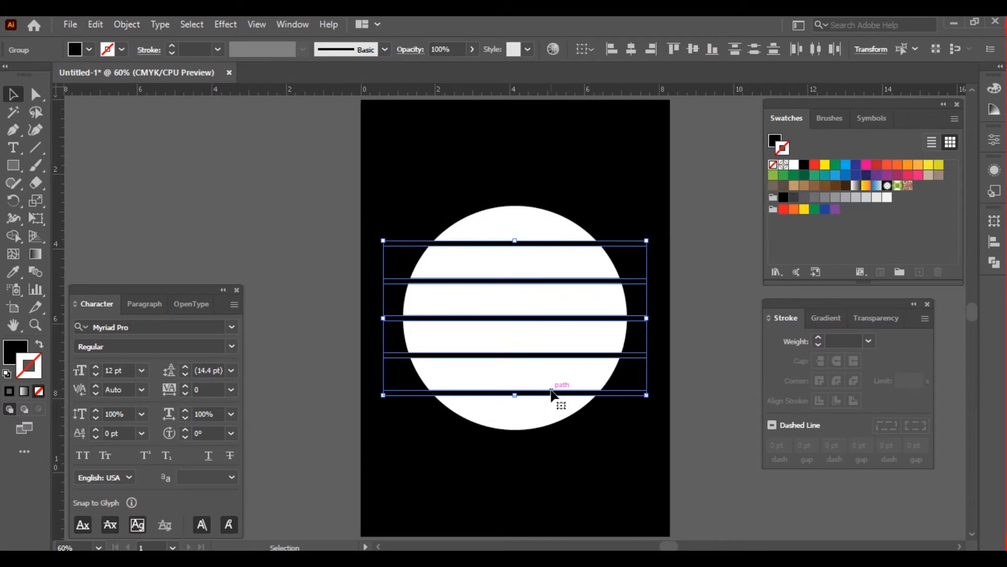
Unlock all objects and lock only the black background rectangle again
{"action": "left_click", "coordinate": [614, 445]}
{"action": "key", "text": "ctrl+alt+2"}
{"action": "left_click", "coordinate": [708, 452]}
{"action": "left_click", "coordinate": [621, 459]}
{"action": "key", "text": "ctrl+2"}
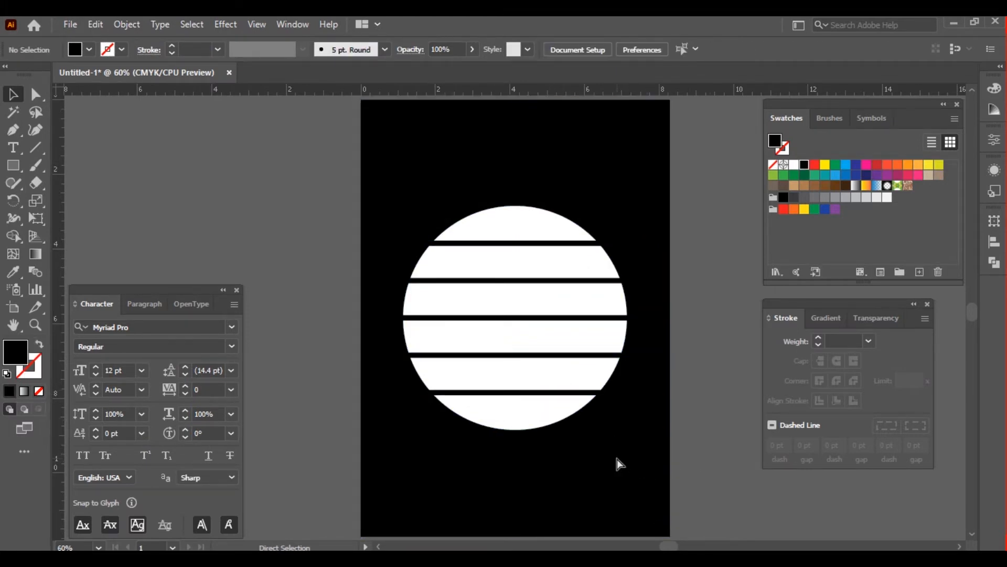
Apply the Pathfinder Divide operation to the circle and all the stripe shapes, and ungroup the resulting pieces
{"action": "key", "text": "ctrl+a"}
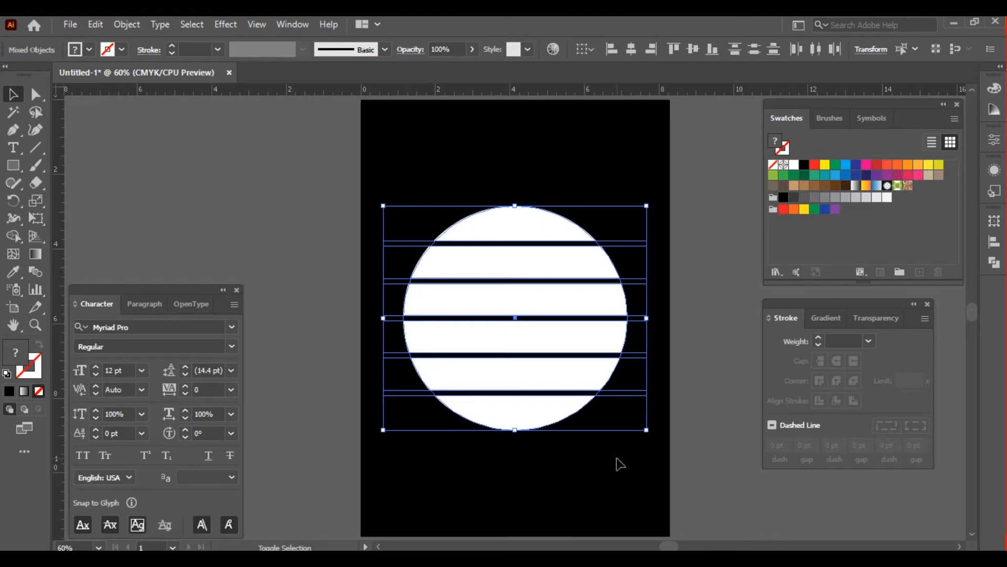
{"action": "left_click", "coordinate": [995, 262]}
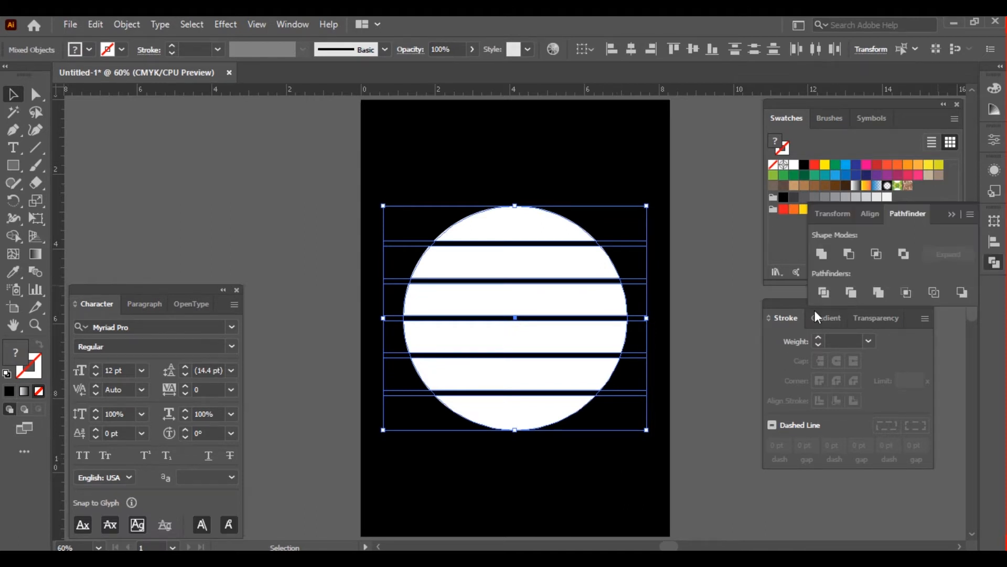
{"action": "left_click", "coordinate": [824, 292]}
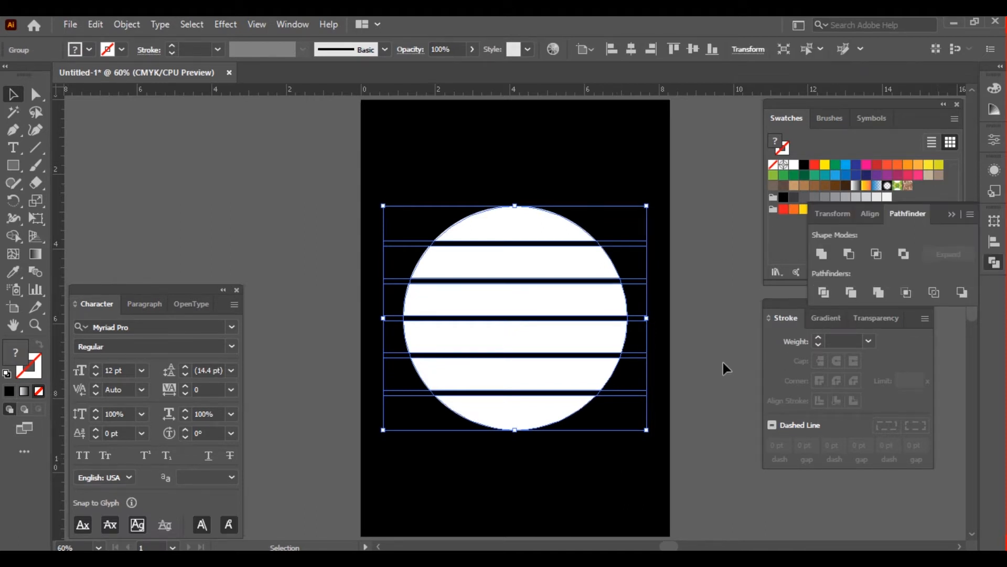
{"action": "key", "text": "ctrl+shift+g"}
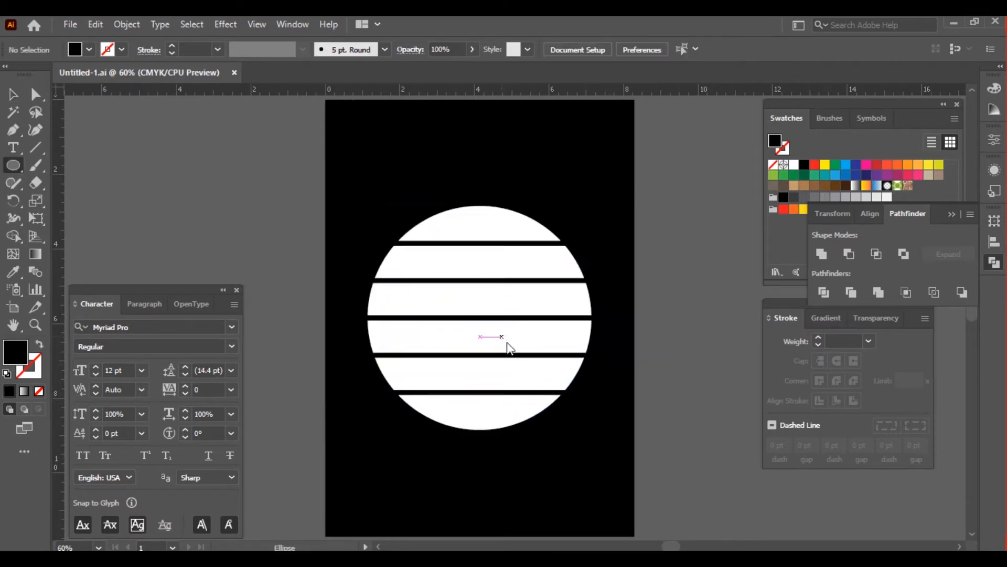
Add another 6 x 6 in circle and center it on the artboard over the striped circle
{"action": "left_click", "coordinate": [507, 344]}
{"action": "key", "text": "Return"}
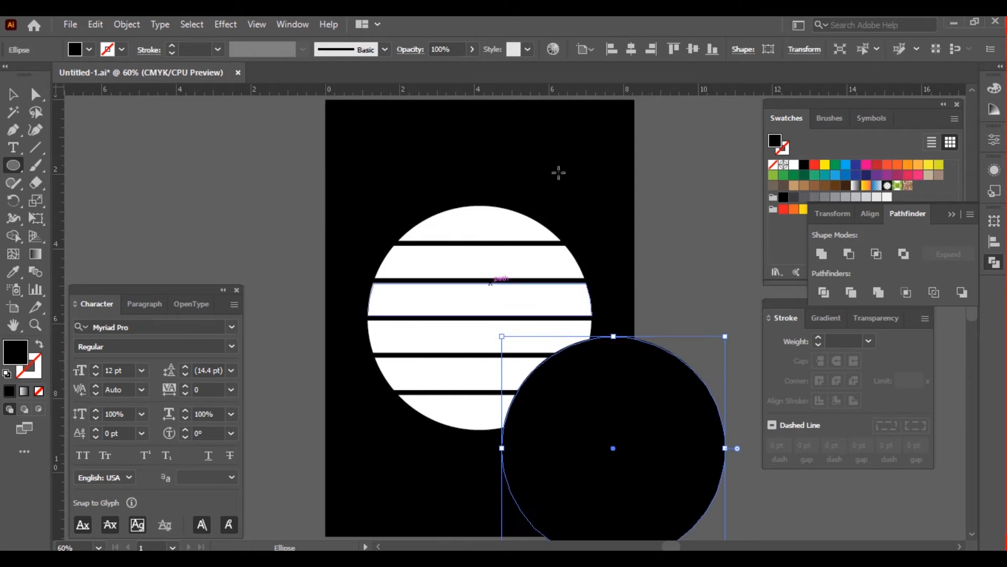
{"action": "key", "text": "v"}
{"action": "left_click", "coordinate": [693, 50]}
{"action": "left_click", "coordinate": [631, 49]}
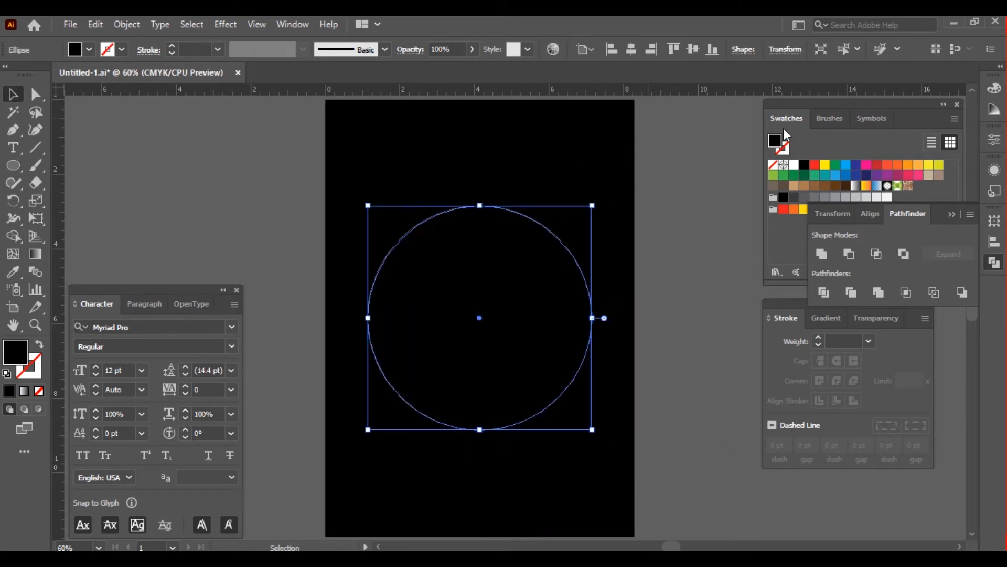
Give the new circle a white stroke without fill and scale it from its center slightly beyond the striped circle
{"action": "left_click", "coordinate": [794, 165]}
{"action": "key", "text": "shift+x"}
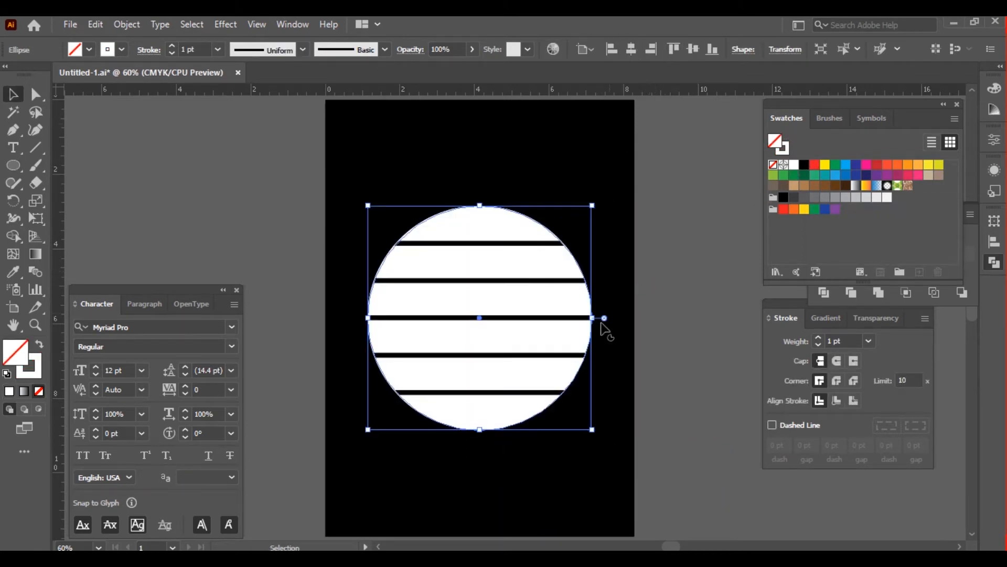
{"action": "left_click_drag", "start_coordinate": [594, 320], "coordinate": [602, 318]}
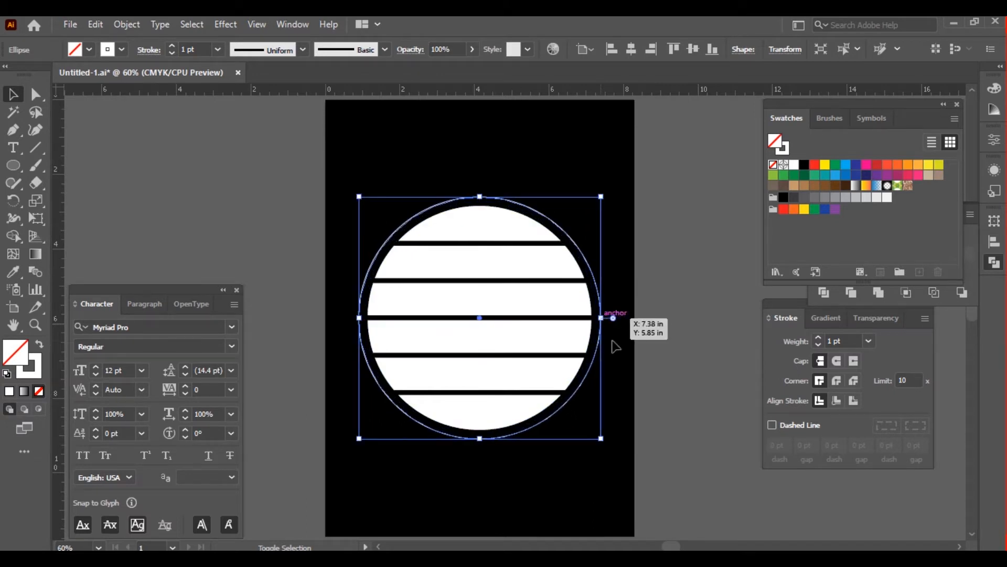
Start type on a path at the outer circle's bottom anchor, center-align the text and show the character settings
{"action": "left_click", "coordinate": [17, 150]}
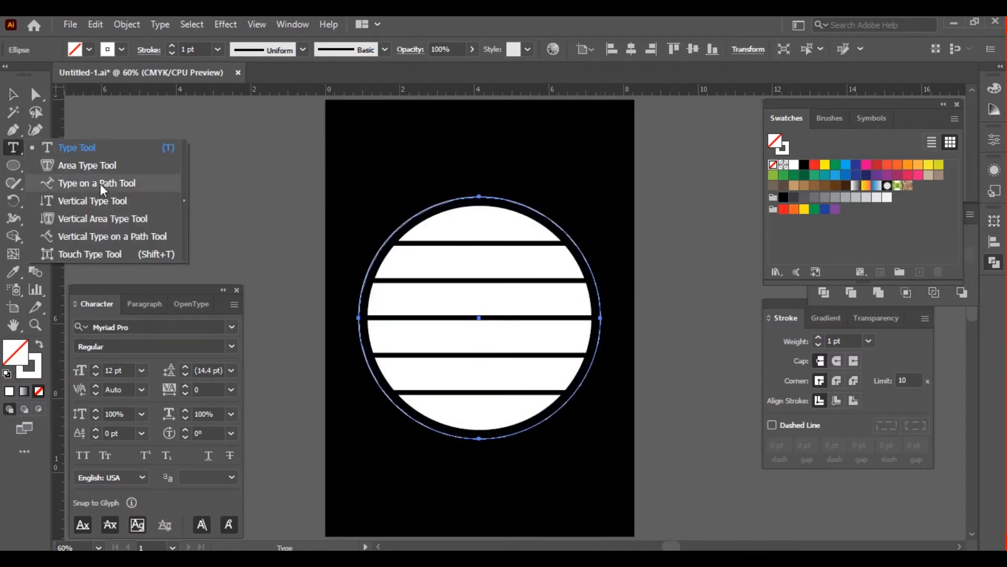
{"action": "left_click", "coordinate": [99, 184]}
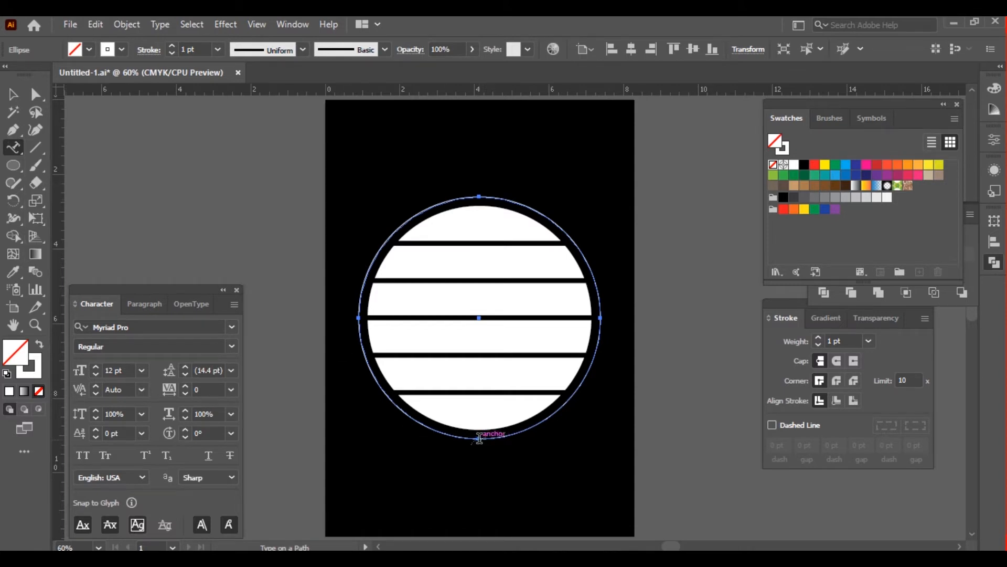
{"action": "left_click", "coordinate": [479, 438]}
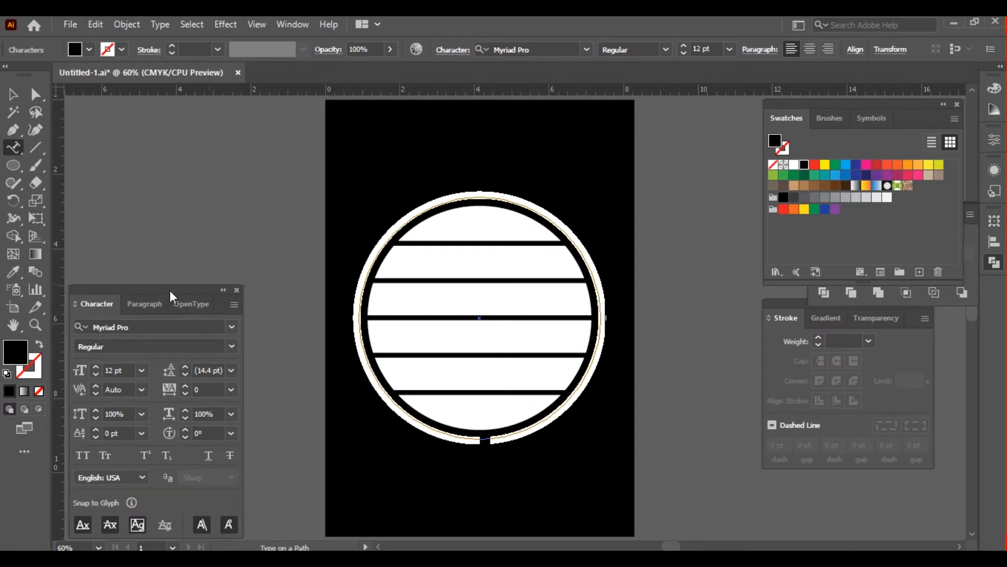
{"action": "left_click", "coordinate": [145, 304]}
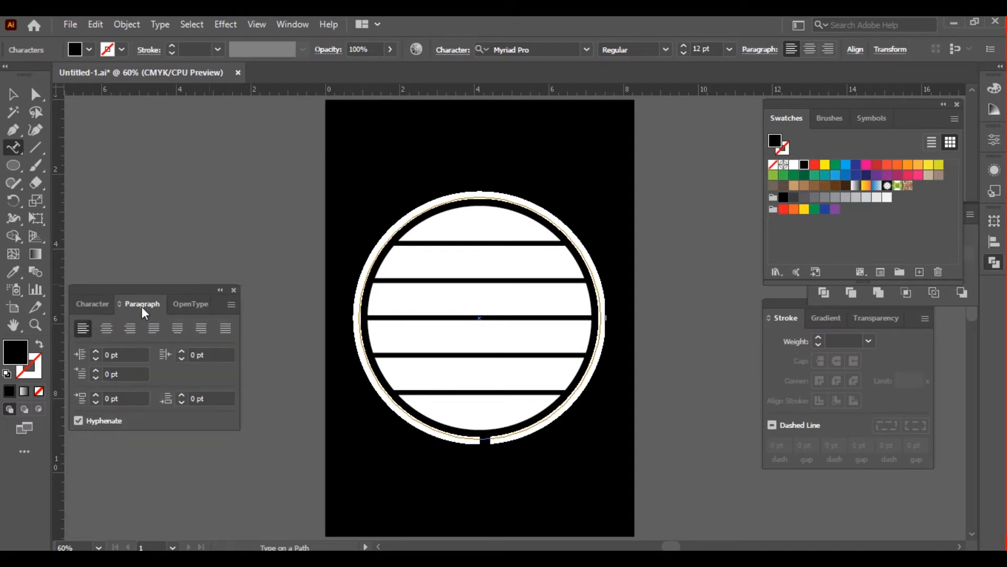
{"action": "left_click", "coordinate": [108, 329]}
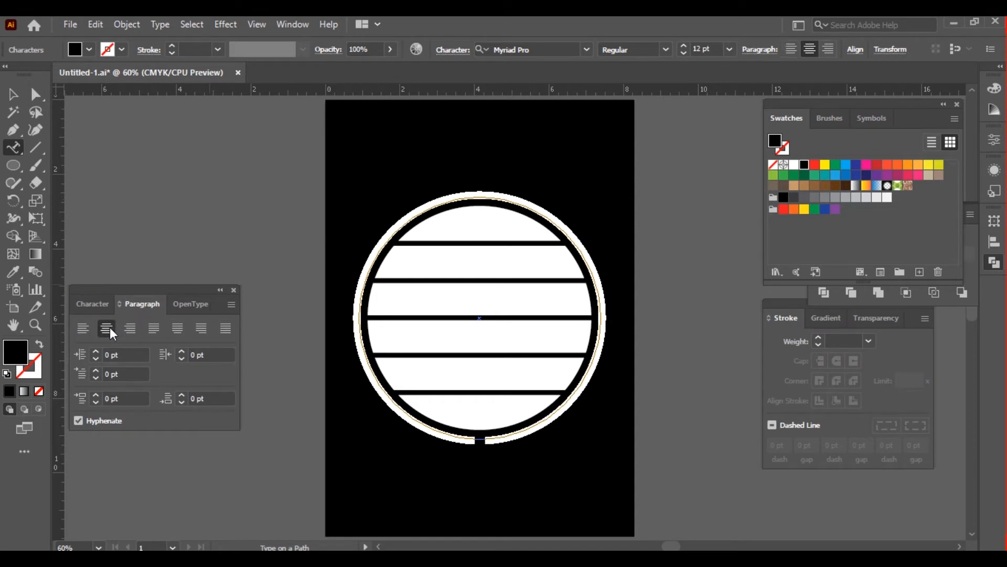
{"action": "left_click", "coordinate": [92, 305]}
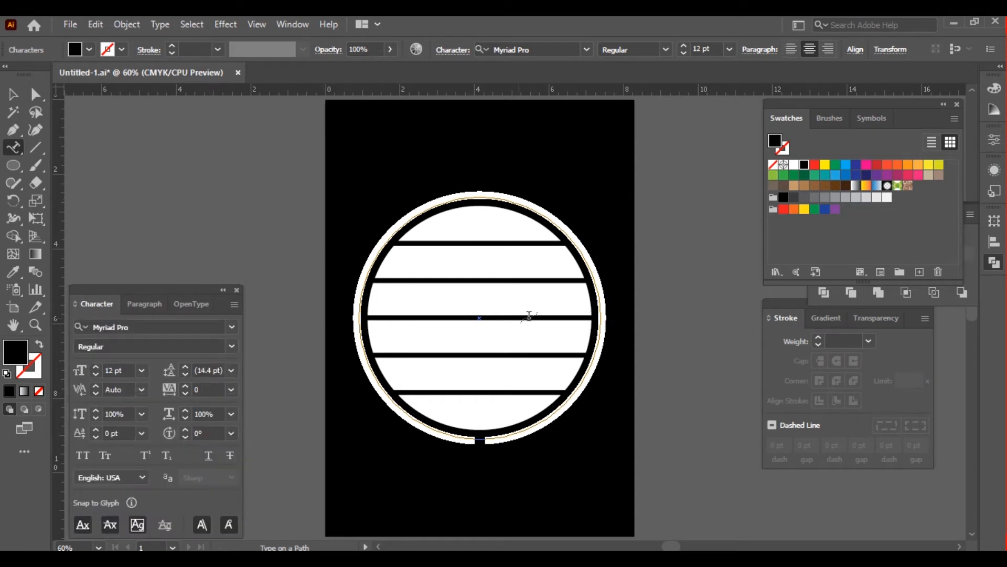
Set the font size of the circular path text to 30 pt
{"action": "left_click", "coordinate": [118, 370]}
{"action": "type", "text": "30"}
{"action": "key", "text": "Return"}
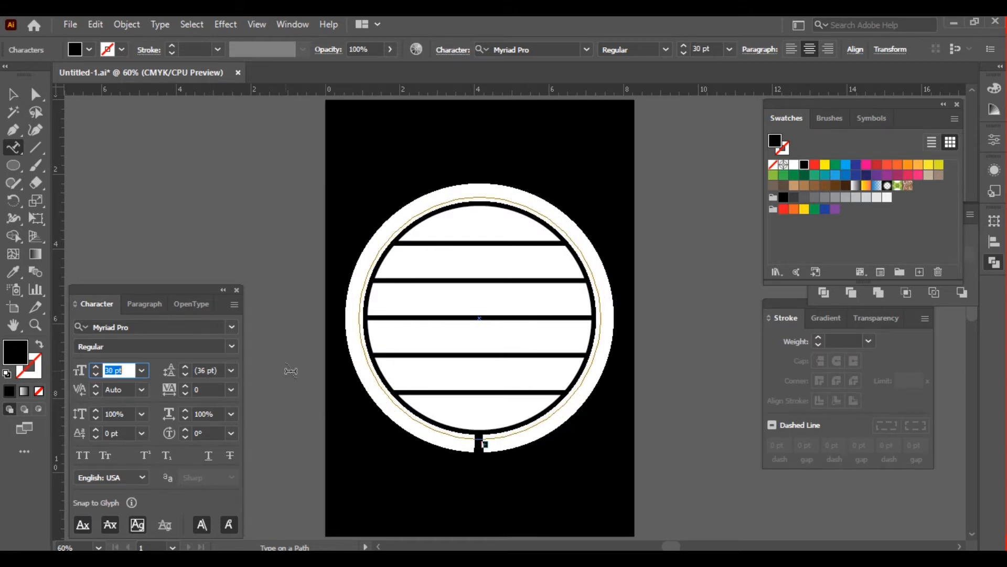
Replace the placeholder path text with "LIKE IS EITHER A DARING ADVENTURE" and fill it white
{"action": "key", "text": "BackSpace"}
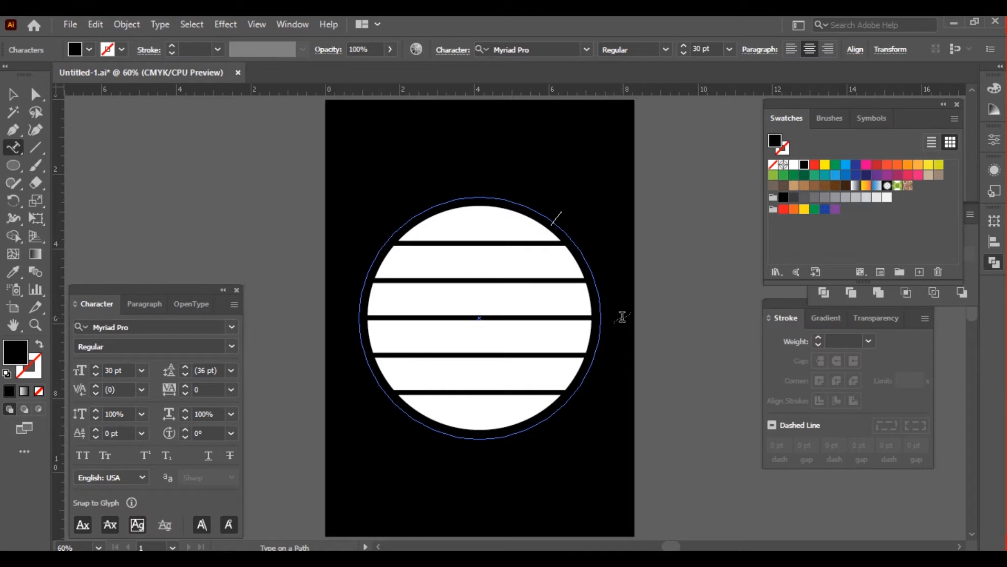
{"action": "key", "text": "ctrl+z"}
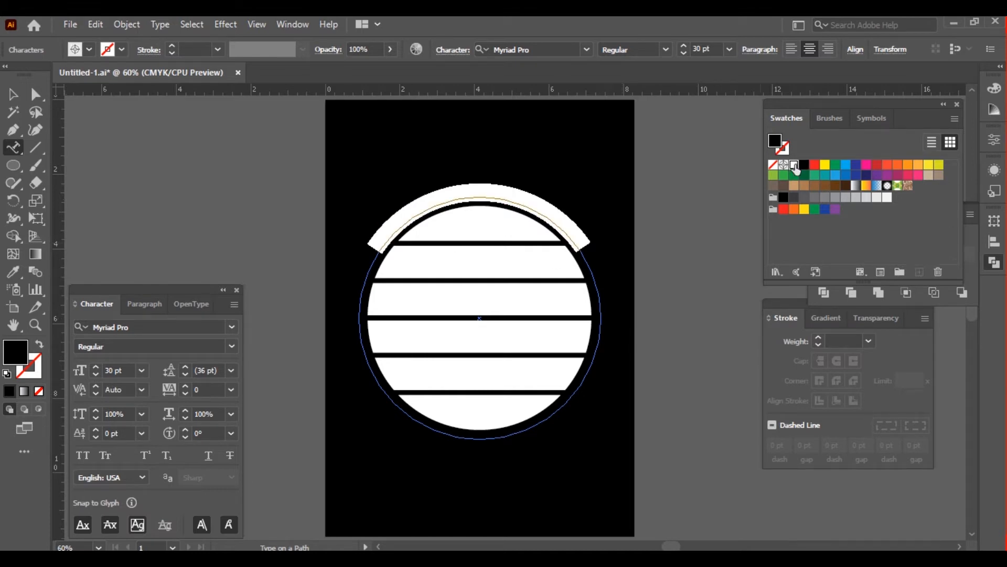
{"action": "key", "text": "Escape"}
{"action": "left_click", "coordinate": [256, 210]}
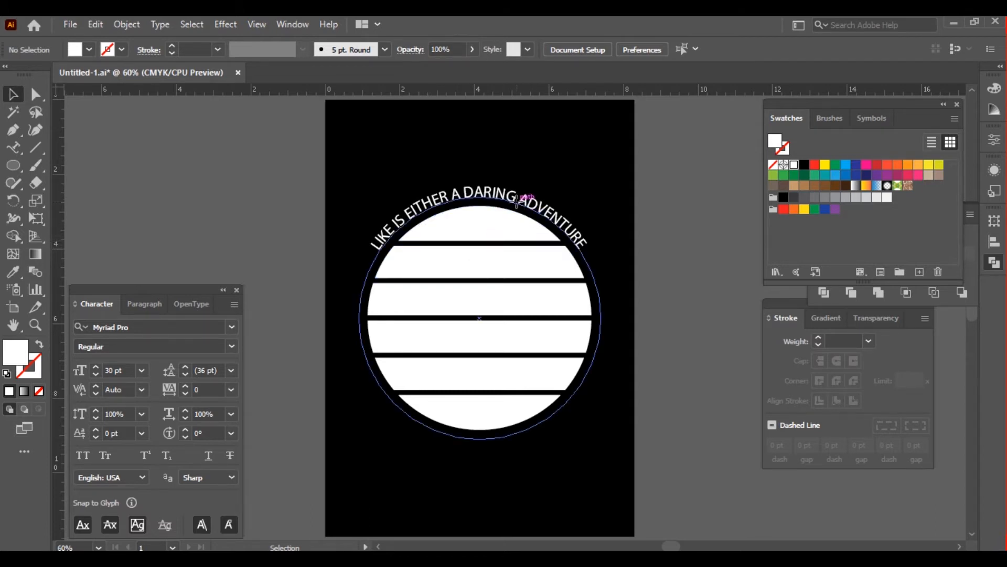
Flip a copy of the circular text to the inside of its path along the bottom and scale it from center to 510 px
{"action": "left_click", "coordinate": [520, 206]}
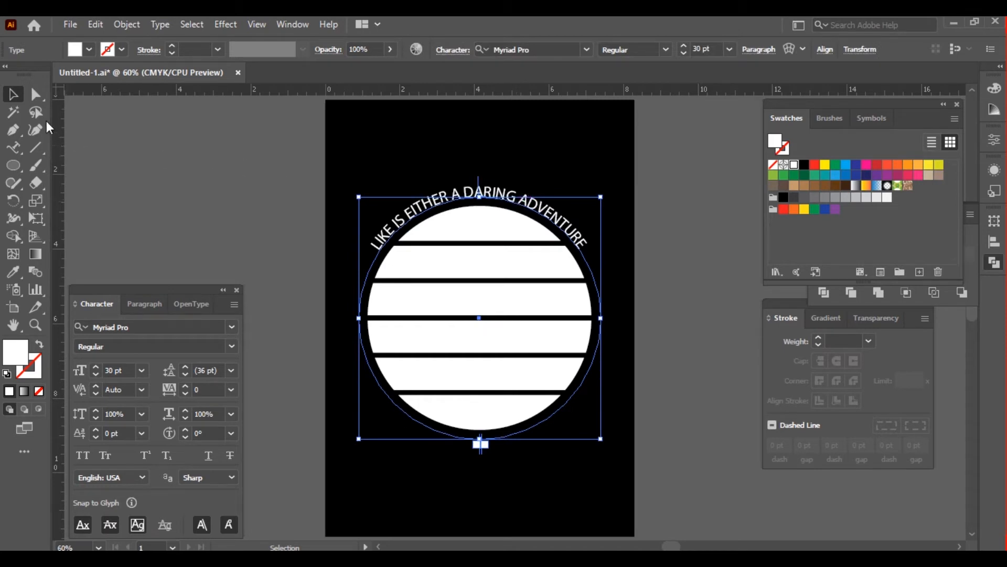
{"action": "left_click", "coordinate": [37, 96]}
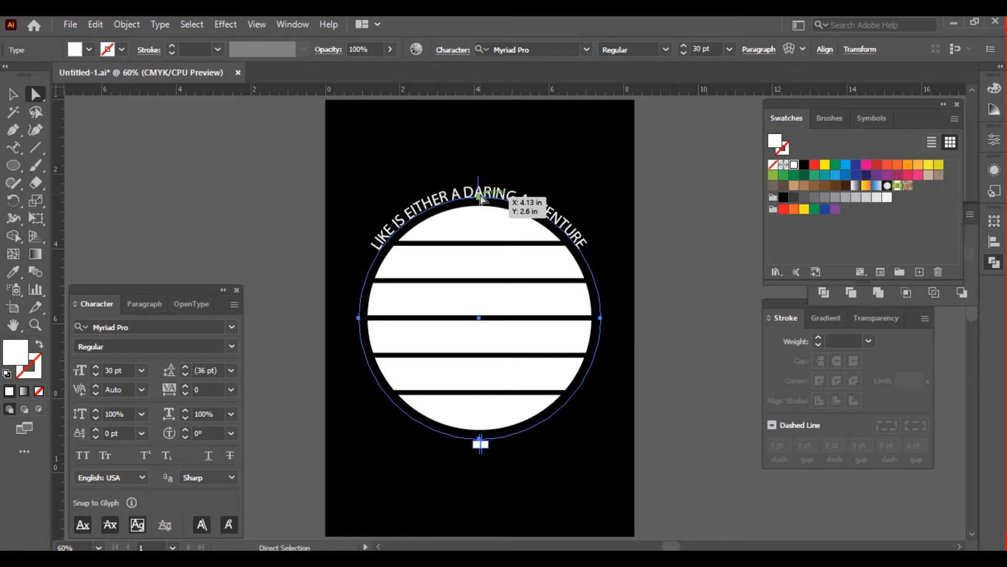
{"action": "key", "text": "v"}
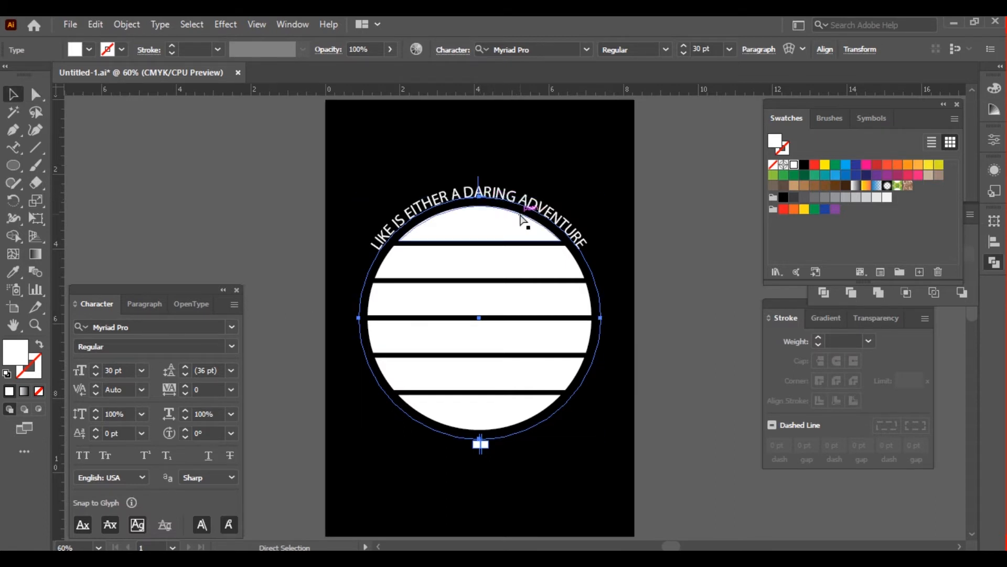
{"action": "key", "text": "a"}
{"action": "left_click_drag", "start_coordinate": [478, 193], "coordinate": [479, 270]}
{"action": "key", "text": "v"}
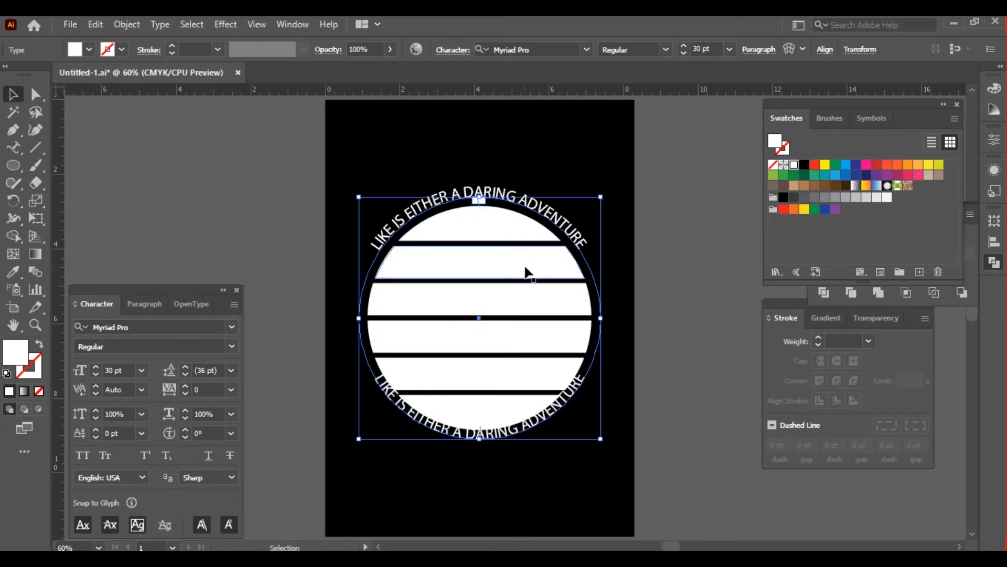
{"action": "left_click_drag", "start_coordinate": [602, 320], "coordinate": [613, 318]}
{"action": "key", "text": "i"}
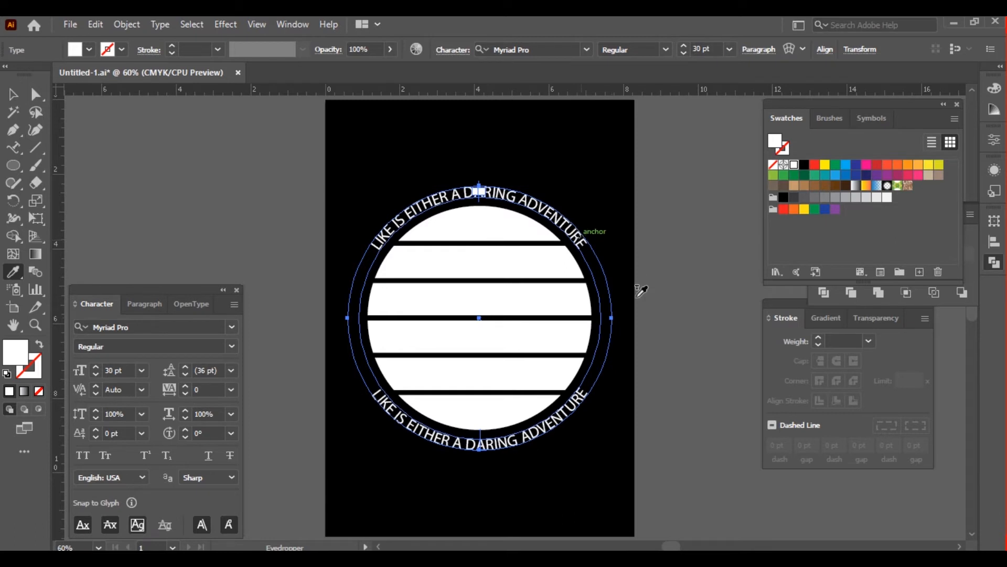
Replace the lower path text with "OR NOTHING AT ALL"
{"action": "key", "text": "t"}
{"action": "left_click", "coordinate": [515, 445]}
{"action": "key", "text": "ctrl+a"}
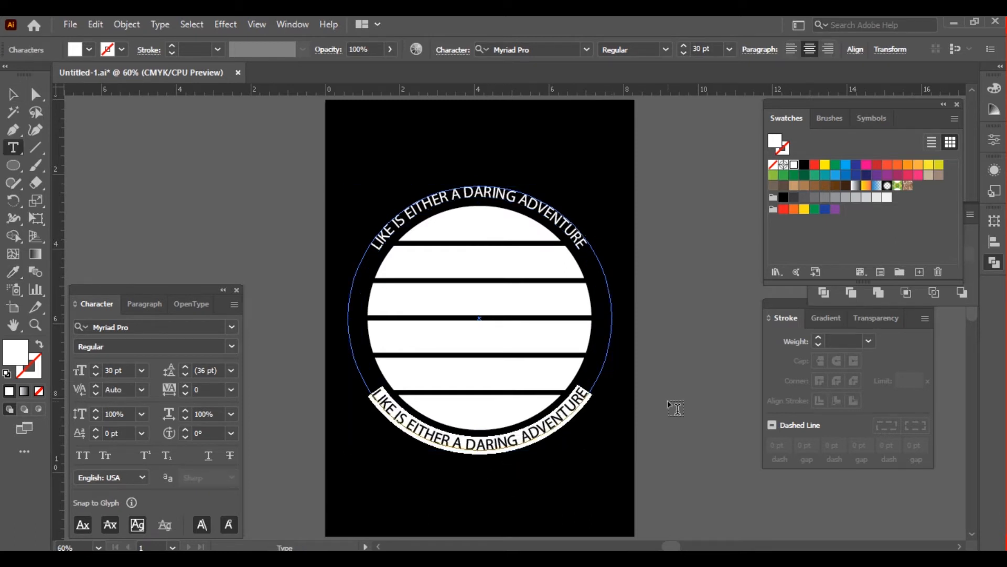
{"action": "type", "text": "or"}
{"action": "key", "text": "BackSpace"}
{"action": "type", "text": "OR NOTHING AT ALL"}
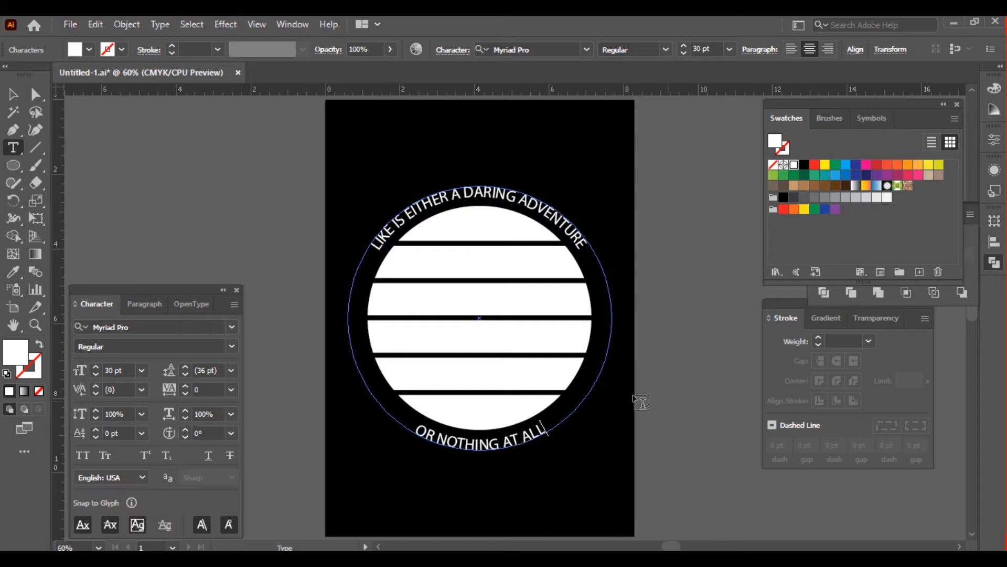
{"action": "key", "text": "Escape"}
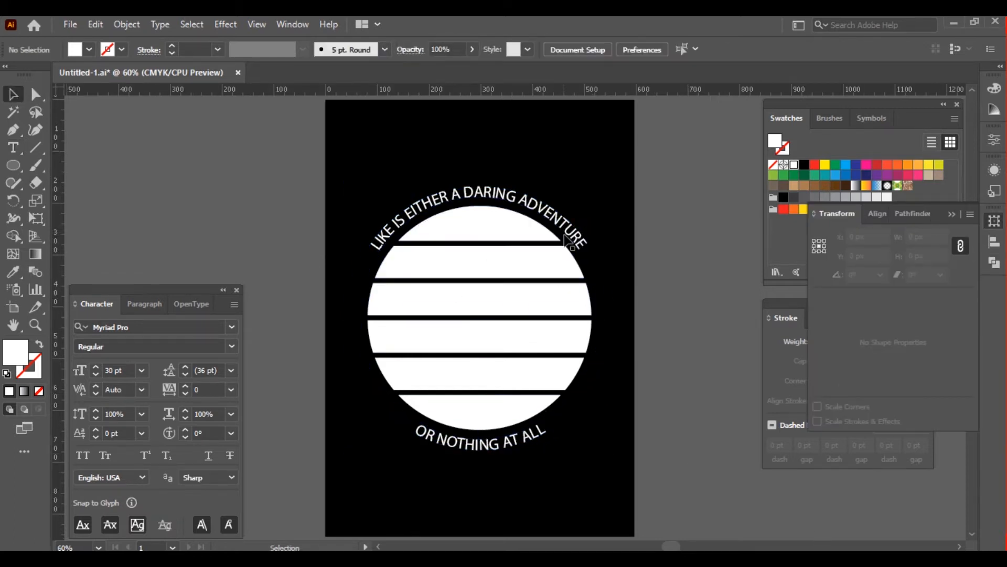
Set the font of both circular texts to Avenir Black
{"action": "left_click", "coordinate": [575, 250]}
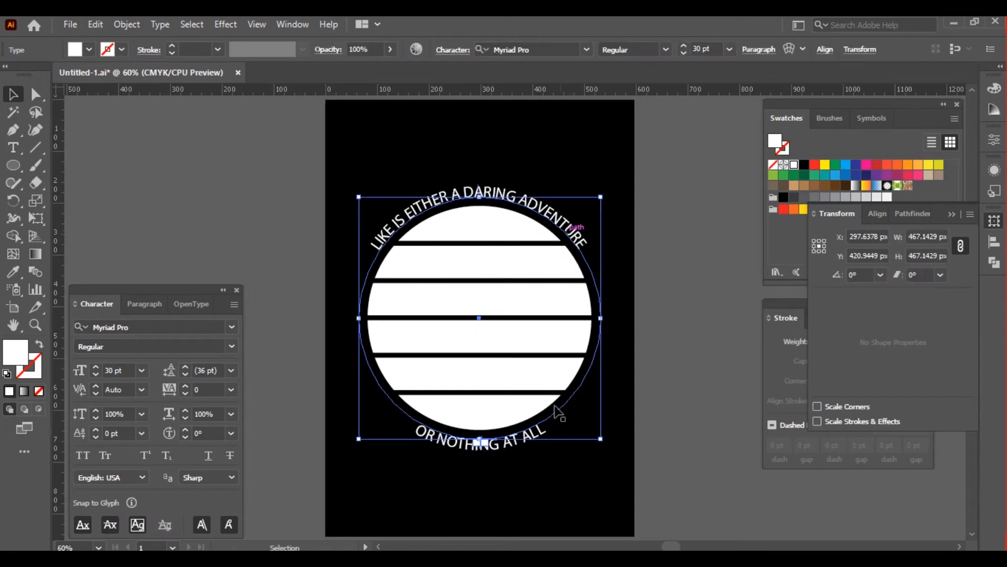
{"action": "left_click", "coordinate": [544, 430], "text": "shift"}
{"action": "left_click", "coordinate": [148, 327]}
{"action": "type", "text": "avenir bl"}
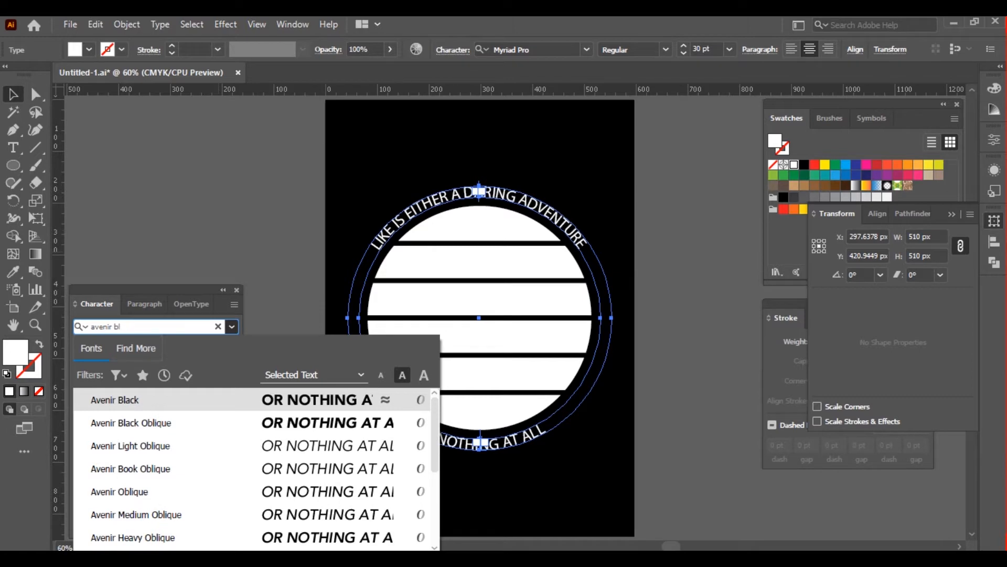
{"action": "key", "text": "Return"}
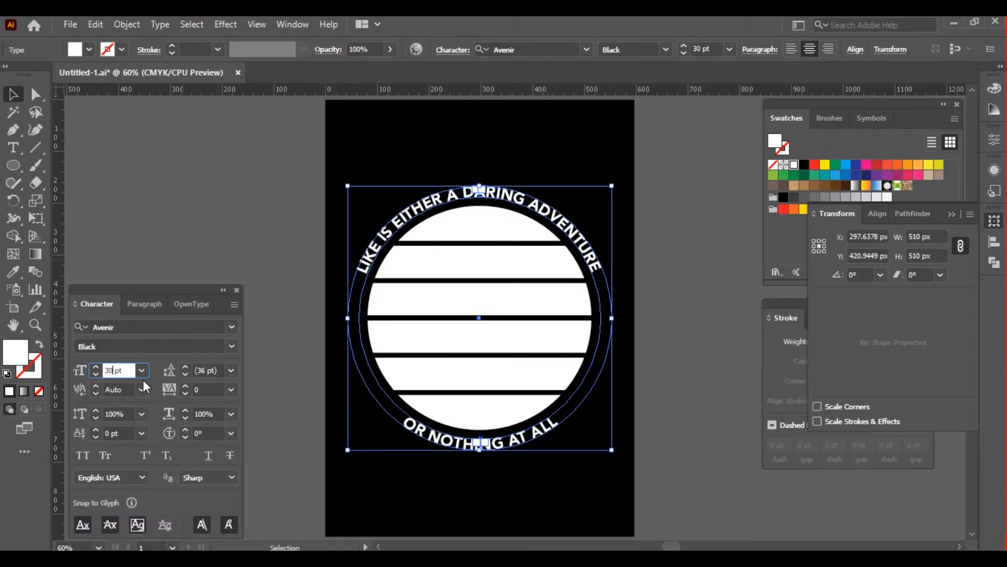
Set the font size of both circular texts to 40 pt and deselect them
{"action": "key", "text": "BackSpace"}
{"action": "key", "text": "BackSpace"}
{"action": "type", "text": "40"}
{"action": "key", "text": "Return"}
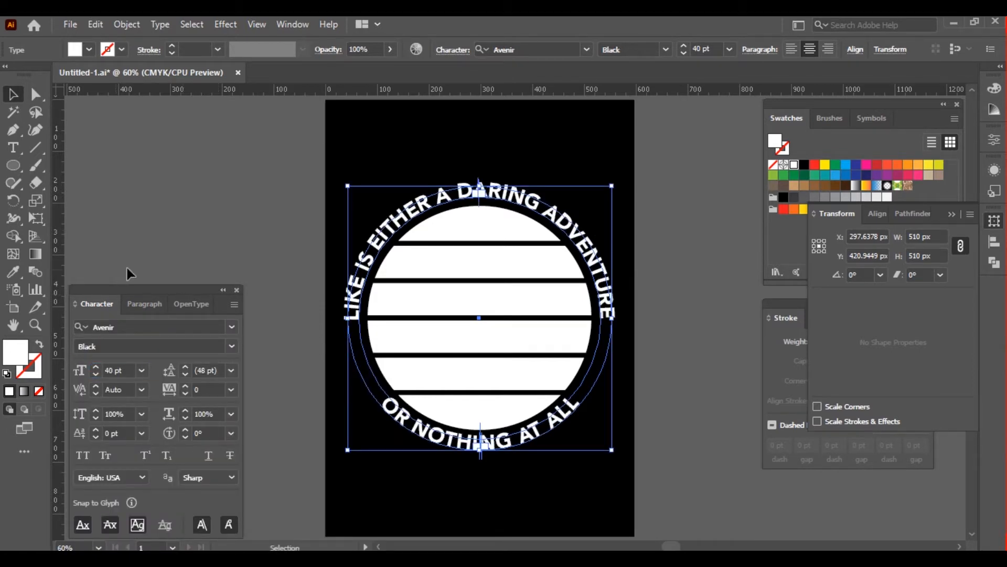
{"action": "left_click", "coordinate": [205, 243]}
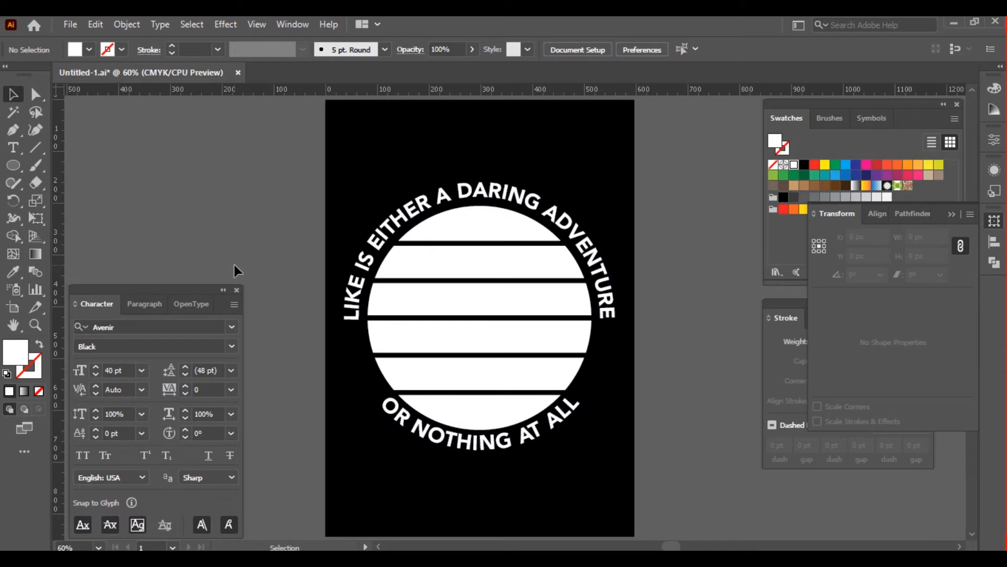
Set the tracking of the lower text "OR NOTHING AT ALL" to 190
{"action": "left_click", "coordinate": [412, 435]}
{"action": "left_click", "coordinate": [210, 389]}
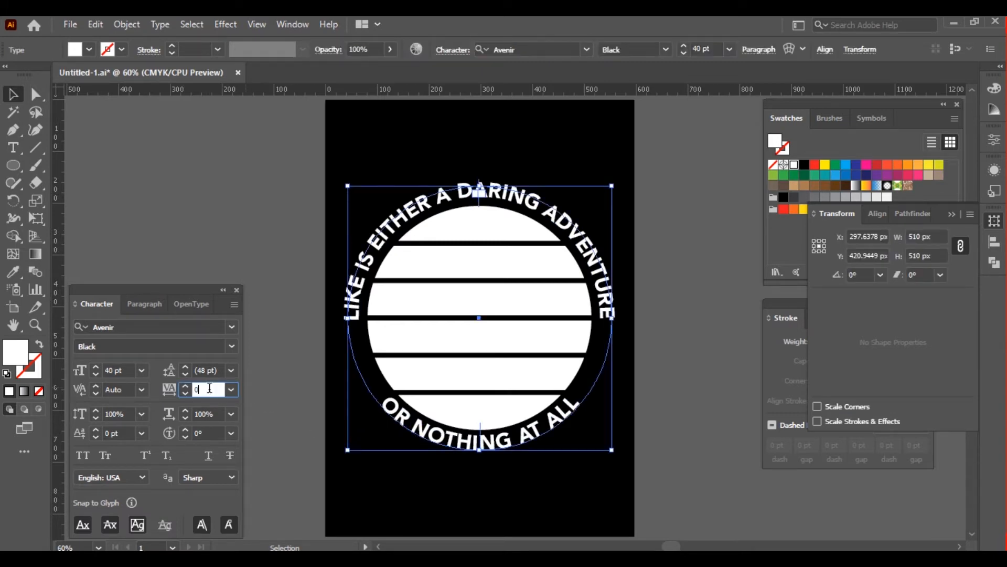
{"action": "type", "text": "9"}
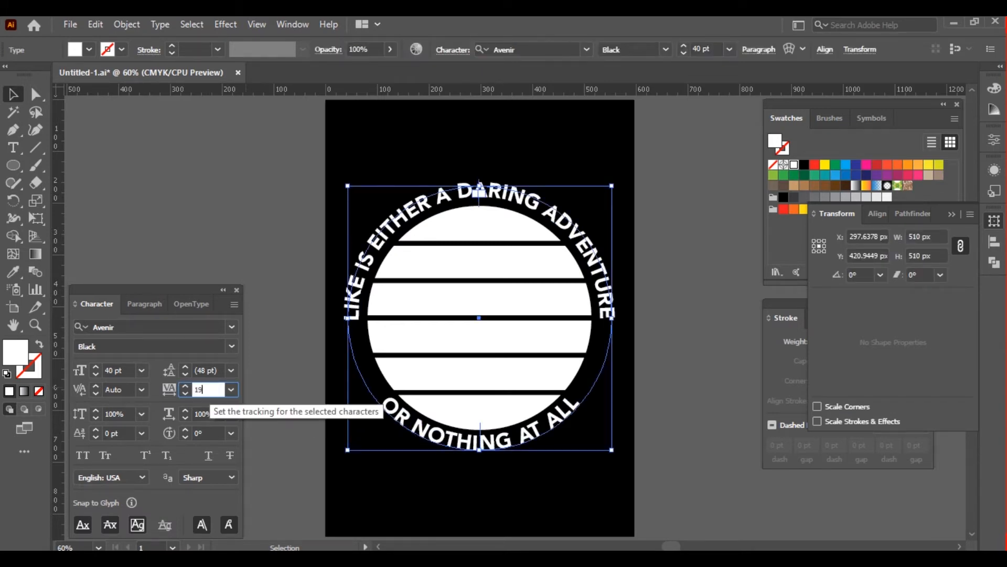
{"action": "type", "text": "0"}
{"action": "key", "text": "Return"}
{"action": "left_click", "coordinate": [238, 226]}
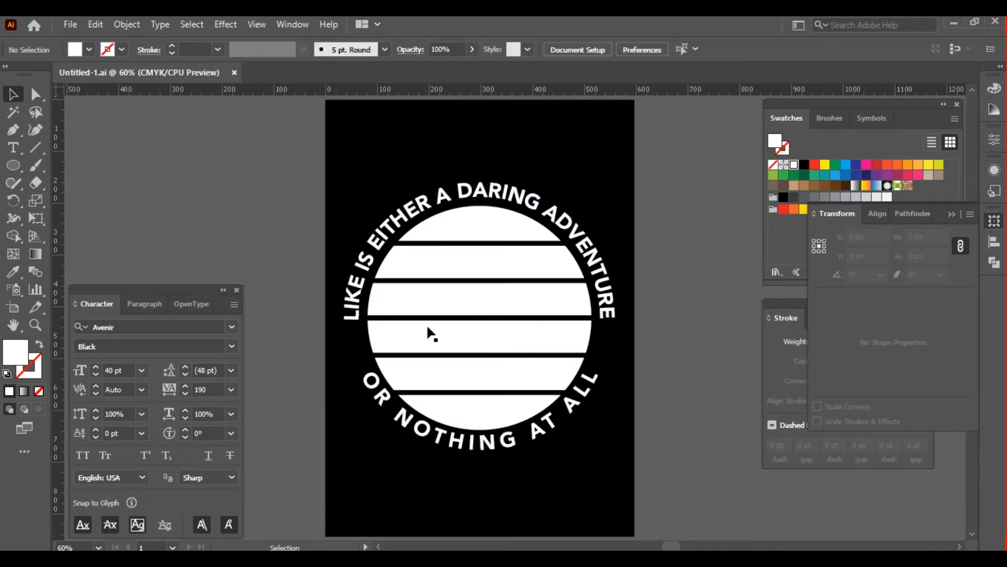
Draw a white five-pointed star about 41 px wide in the gap between the words ADVENTURE and ALL
{"action": "left_click", "coordinate": [15, 169]}
{"action": "left_click_drag", "start_coordinate": [16, 173], "coordinate": [79, 234]}
{"action": "left_click_drag", "start_coordinate": [601, 342], "coordinate": [611, 354]}
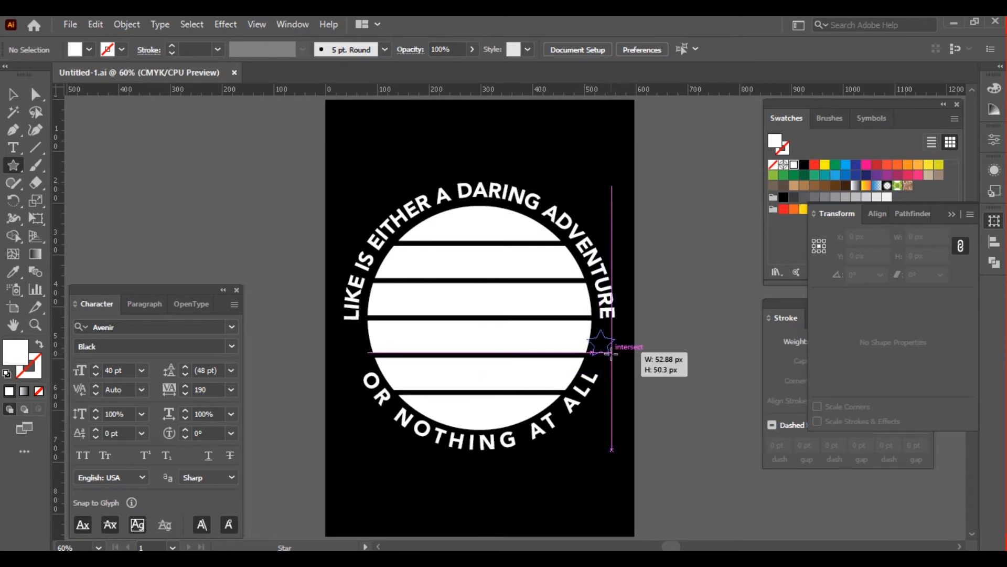
{"action": "left_click_drag", "start_coordinate": [609, 354], "coordinate": [606, 352]}
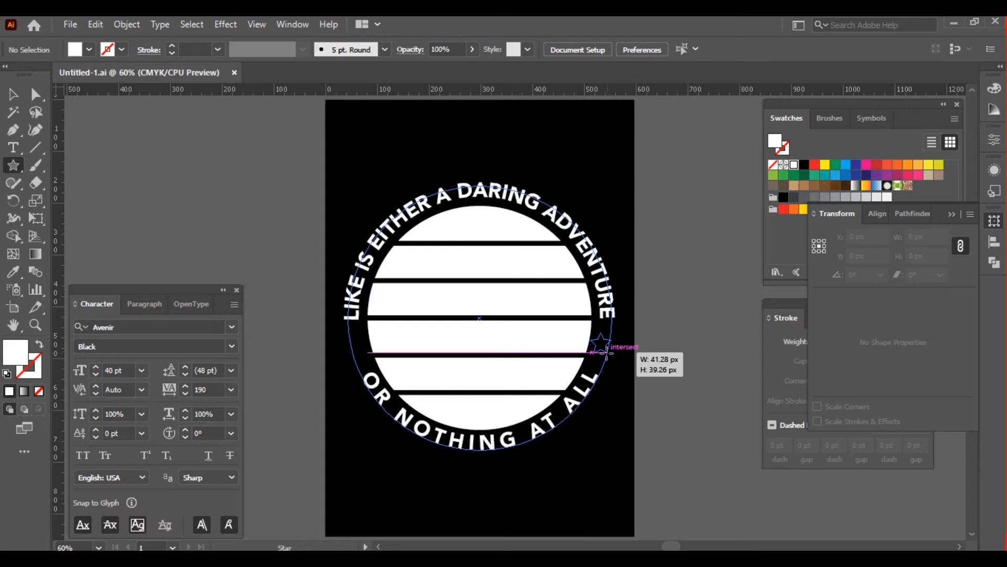
{"action": "left_click_drag", "start_coordinate": [606, 352], "coordinate": [606, 353]}
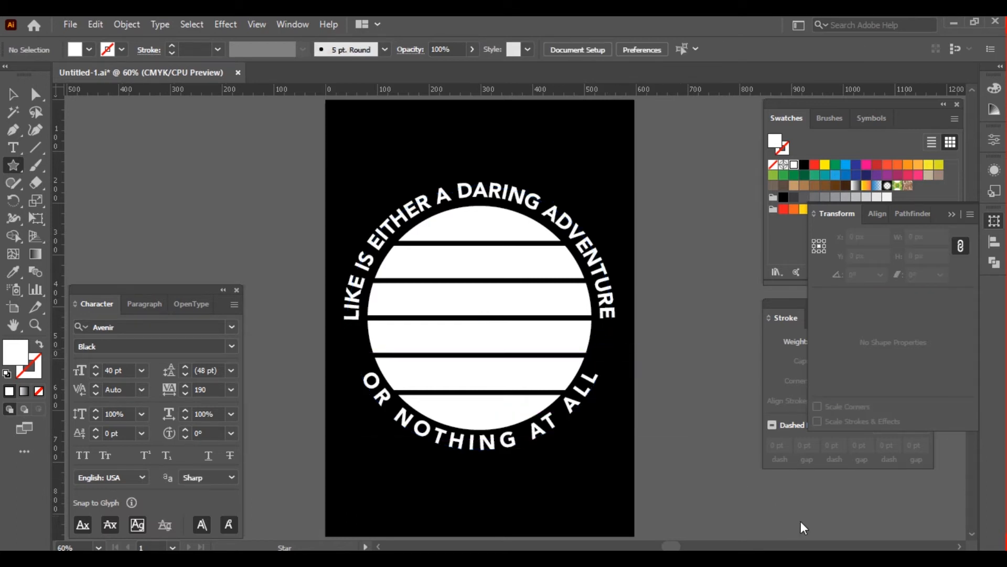
Nudge the star slightly right and down so it sits evenly between the words ADVENTURE and ALL
{"action": "key", "text": "v"}
{"action": "key", "text": "Right"}
{"action": "key", "text": "Right"}
{"action": "key", "text": "Right"}
{"action": "key", "text": "Right"}
{"action": "key", "text": "Right"}
{"action": "key", "text": "Right"}
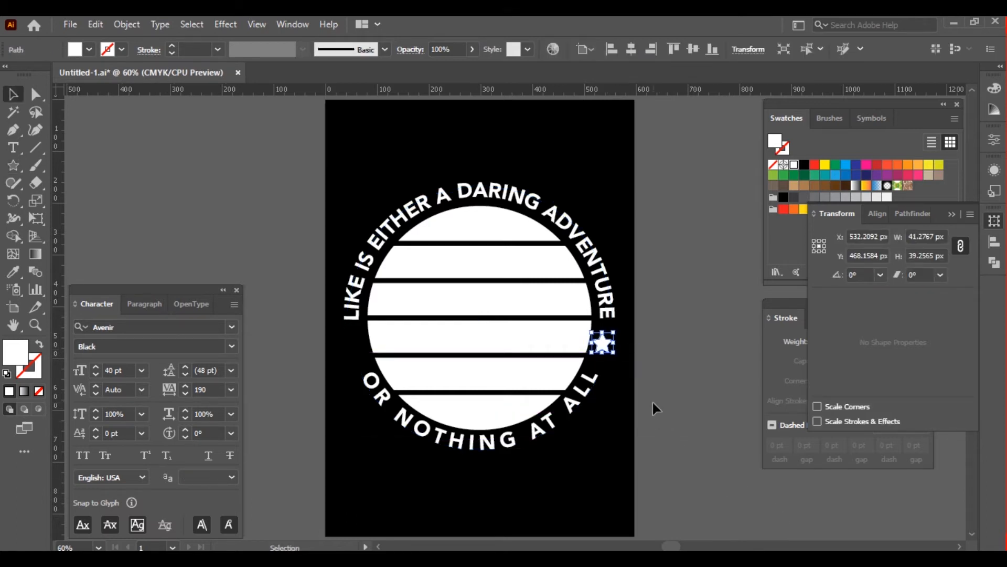
{"action": "key", "text": "Down"}
{"action": "key", "text": "Down"}
{"action": "left_click", "coordinate": [669, 400]}
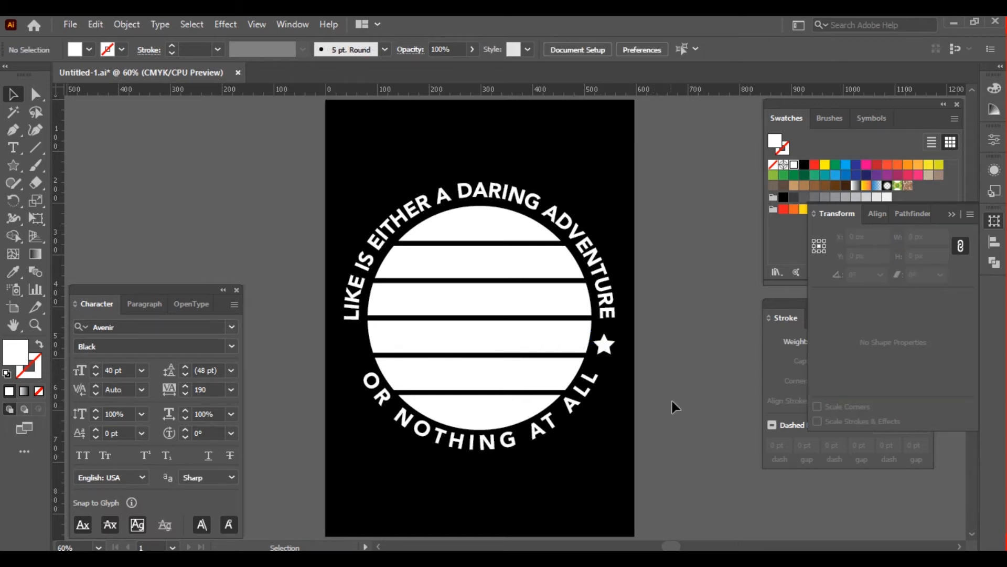
{"action": "left_click", "coordinate": [606, 349]}
{"action": "key", "text": "Down"}
{"action": "key", "text": "Down"}
{"action": "key", "text": "Down"}
{"action": "left_click", "coordinate": [643, 358]}
Copy the star horizontally into the opposite gap between the words LIKE and OR and fine-tune its position
{"action": "left_click_drag", "start_coordinate": [605, 347], "coordinate": [361, 368]}
{"action": "left_click", "coordinate": [689, 364]}
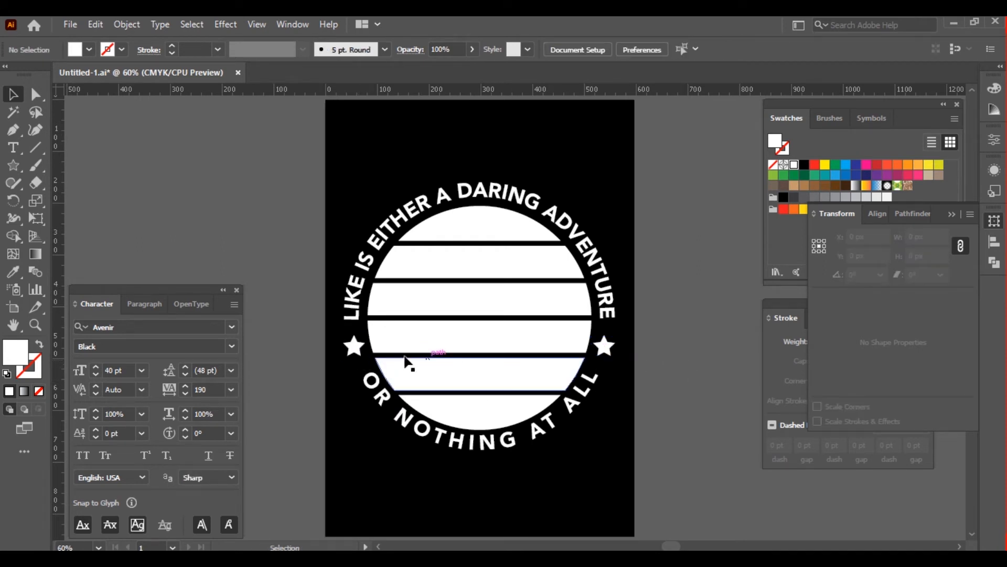
{"action": "left_click", "coordinate": [357, 347]}
{"action": "left_click", "coordinate": [637, 369]}
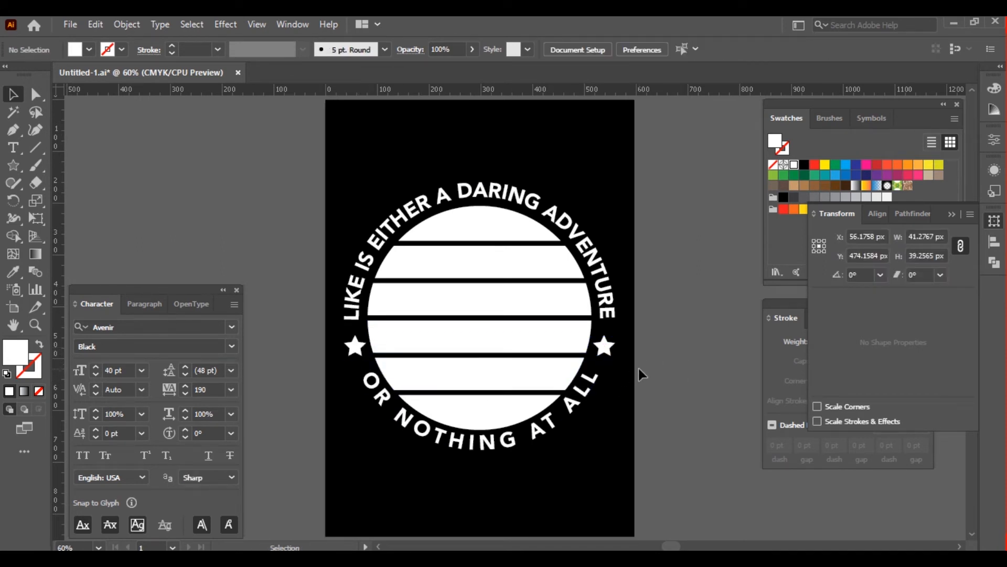
{"action": "left_click", "coordinate": [606, 347]}
{"action": "left_click", "coordinate": [668, 361]}
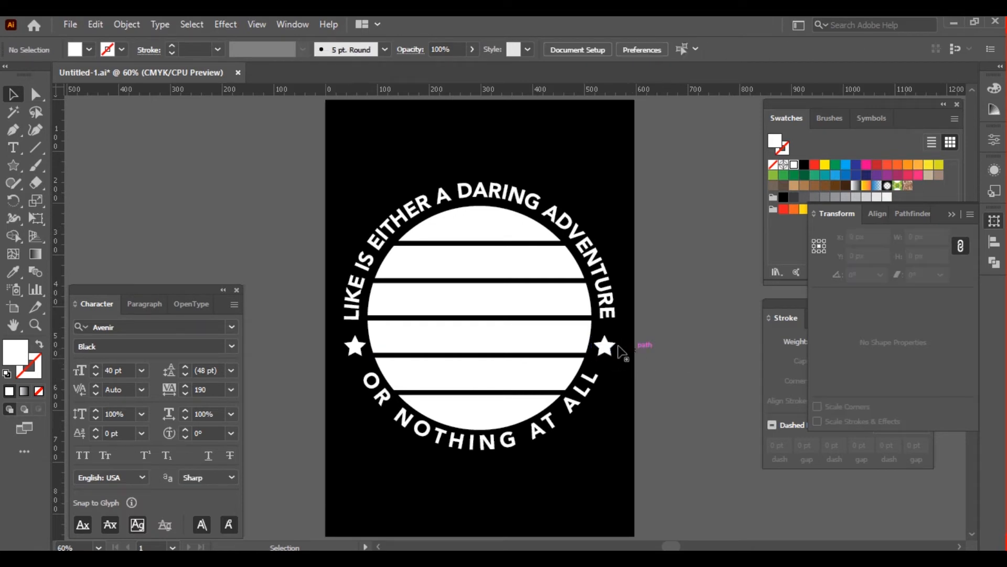
{"action": "left_click", "coordinate": [607, 347]}
{"action": "left_click", "coordinate": [663, 350]}
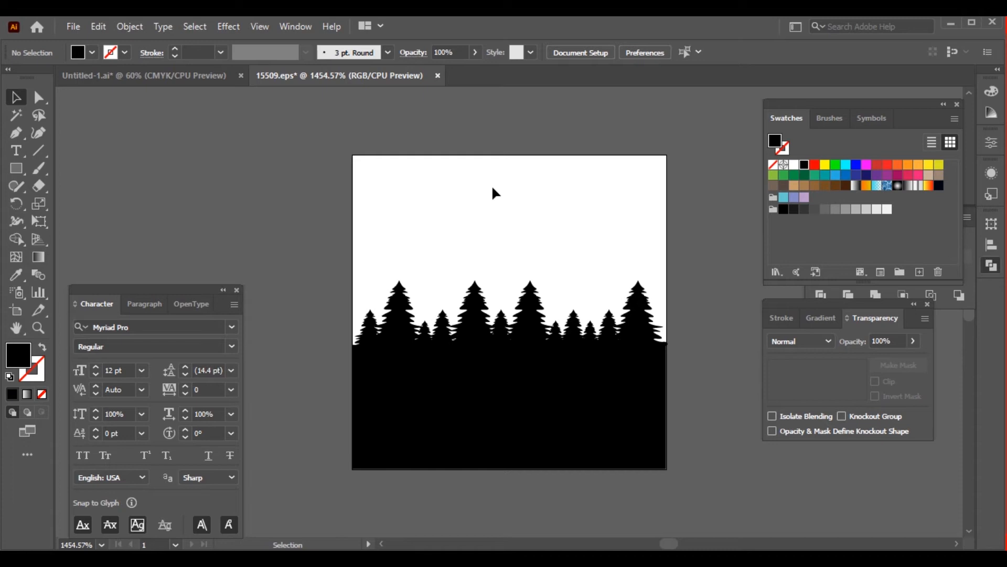
Copy the pine tree silhouette from 15509.eps into Untitled-1.ai, then resize and position it over the lower stripes of the circle
{"action": "left_click", "coordinate": [523, 353]}
{"action": "key", "text": "ctrl+c"}
{"action": "key", "text": "ctrl+Tab"}
{"action": "key", "text": "ctrl+v"}
{"action": "left_click_drag", "start_coordinate": [521, 325], "coordinate": [569, 446]}
{"action": "left_click_drag", "start_coordinate": [518, 384], "coordinate": [488, 417]}
Move the bottom anchor points of the tree silhouette up so its base ends in the gap above the lowest stripe
{"action": "key", "text": "a"}
{"action": "left_click_drag", "start_coordinate": [352, 504], "coordinate": [614, 440]}
{"action": "key", "text": "shift+Up"}
{"action": "key", "text": "shift+Up"}
{"action": "key", "text": "shift+Up"}
{"action": "key", "text": "shift+Up"}
{"action": "key", "text": "shift+Up"}
{"action": "key", "text": "shift+Up"}
{"action": "key", "text": "shift+Up"}
{"action": "key", "text": "shift+Up"}
{"action": "key", "text": "shift+Up"}
{"action": "key", "text": "shift+Up"}
{"action": "key", "text": "shift+Up"}
{"action": "key", "text": "shift+Up"}
{"action": "key", "text": "shift+Up"}
{"action": "key", "text": "shift+Up"}
{"action": "key", "text": "shift+Up"}
{"action": "key", "text": "shift+Up"}
{"action": "key", "text": "shift+Up"}
{"action": "key", "text": "shift+Up"}
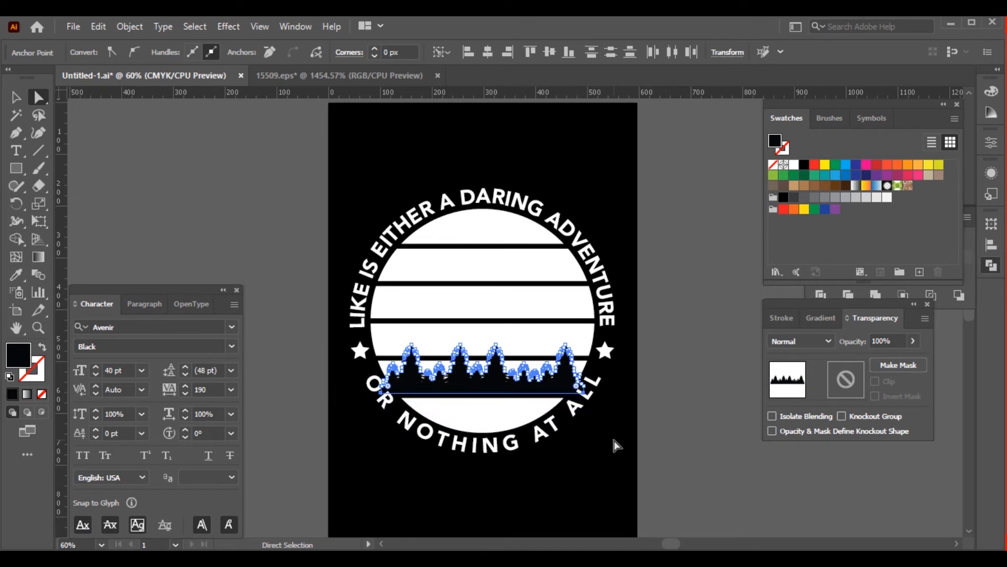
{"action": "key", "text": "shift+Down"}
{"action": "key", "text": "v"}
{"action": "left_click", "coordinate": [685, 379]}
Trim away the parts of the tree silhouette that overhang the ends of its white stripe using Shape Builder
{"action": "key", "text": "ctrl+0"}
{"action": "key", "text": "z"}
{"action": "left_click_drag", "start_coordinate": [564, 300], "coordinate": [639, 413]}
{"action": "key", "text": "v"}
{"action": "left_click", "coordinate": [563, 344]}
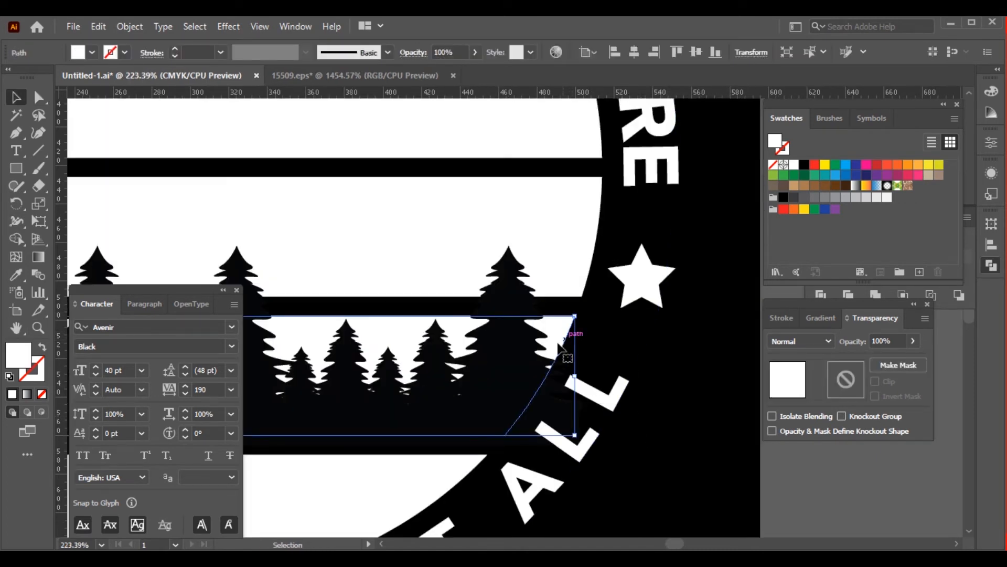
{"action": "left_click", "coordinate": [514, 370], "text": "shift"}
{"action": "key", "text": "shift+m"}
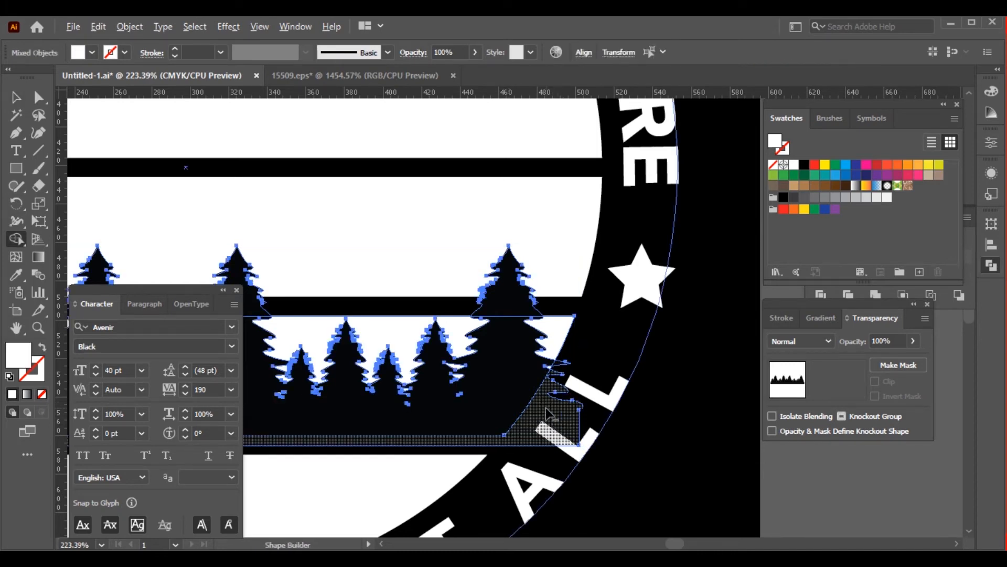
{"action": "left_click", "coordinate": [549, 414], "text": "alt"}
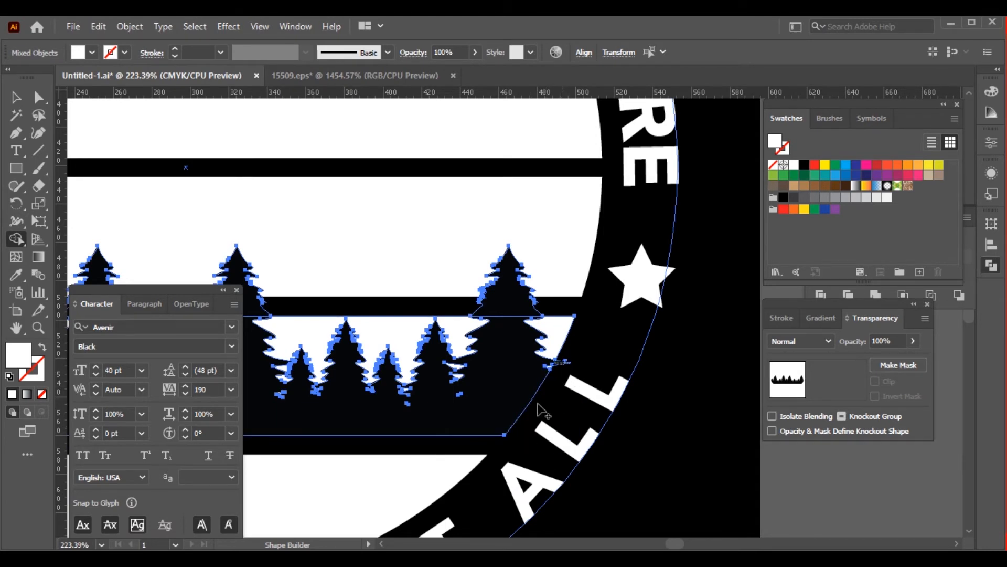
{"action": "key", "text": "space"}
{"action": "left_click_drag", "start_coordinate": [447, 429], "coordinate": [692, 393]}
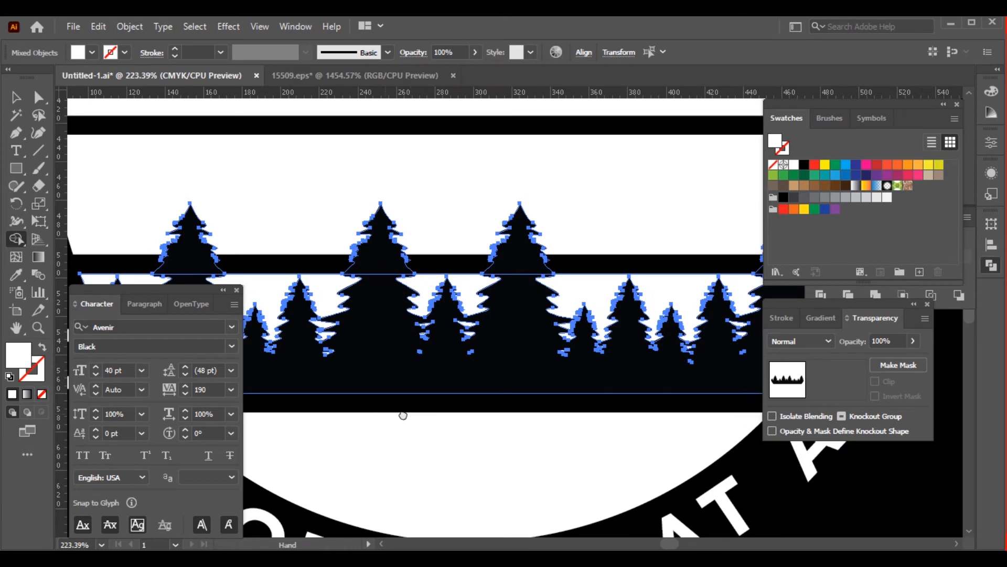
{"action": "left_click_drag", "start_coordinate": [402, 416], "coordinate": [611, 411]}
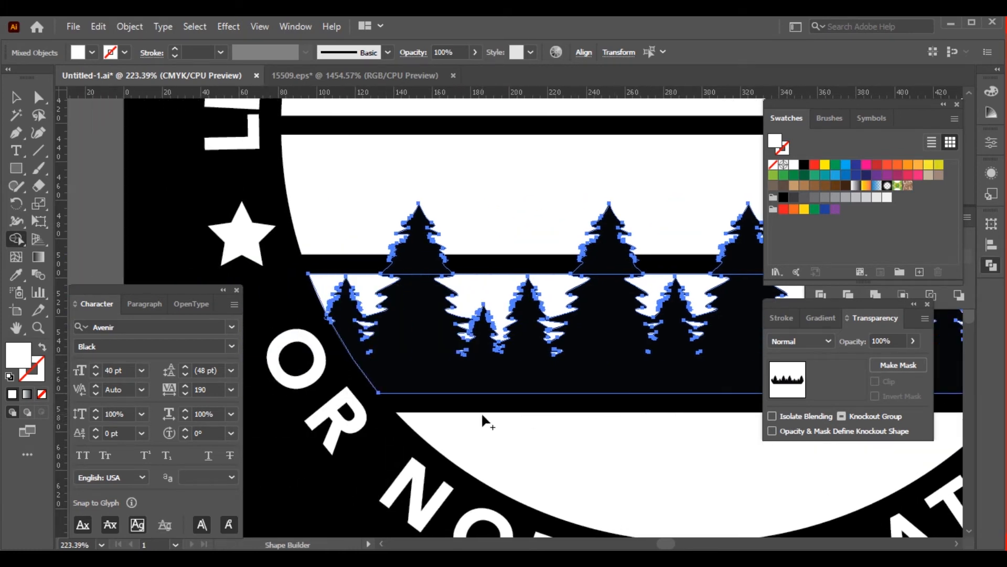
{"action": "key", "text": "ctrl+0"}
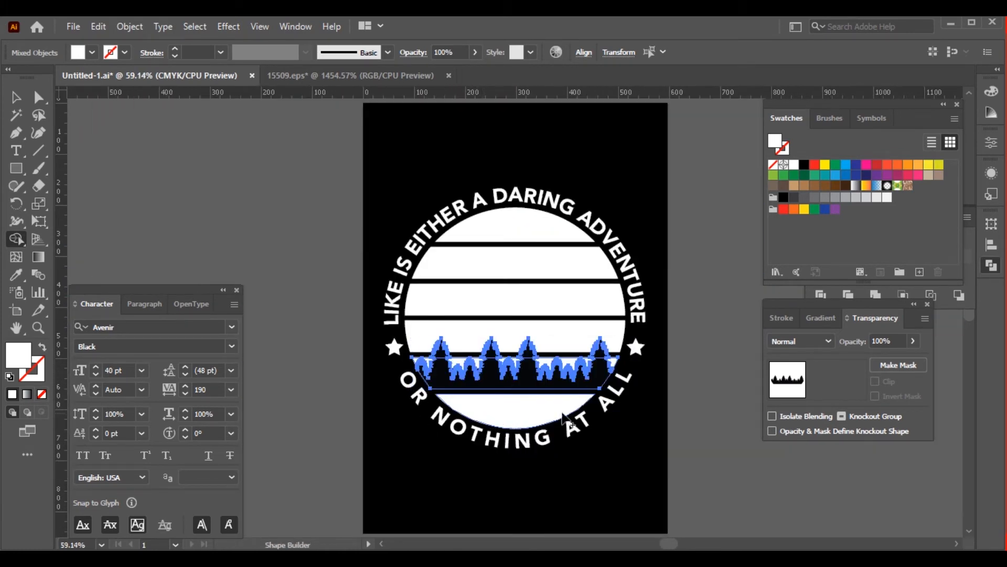
{"action": "key", "text": "v"}
{"action": "left_click", "coordinate": [697, 382]}
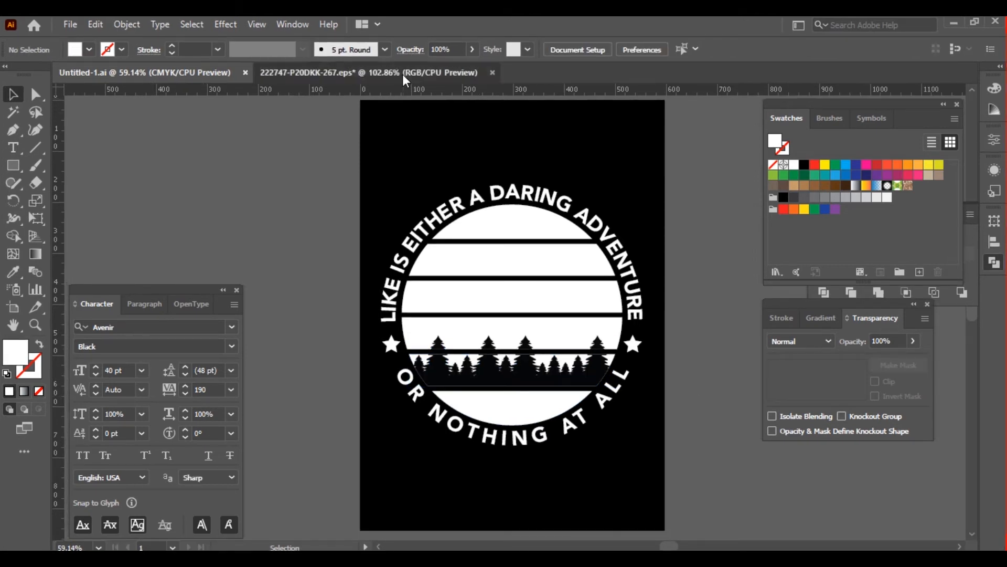
Copy the mountains from 222747-P20DKK-267.eps into Untitled-1.ai, group them, and centre them horizontally behind the trees and lettering
{"action": "left_click", "coordinate": [402, 74]}
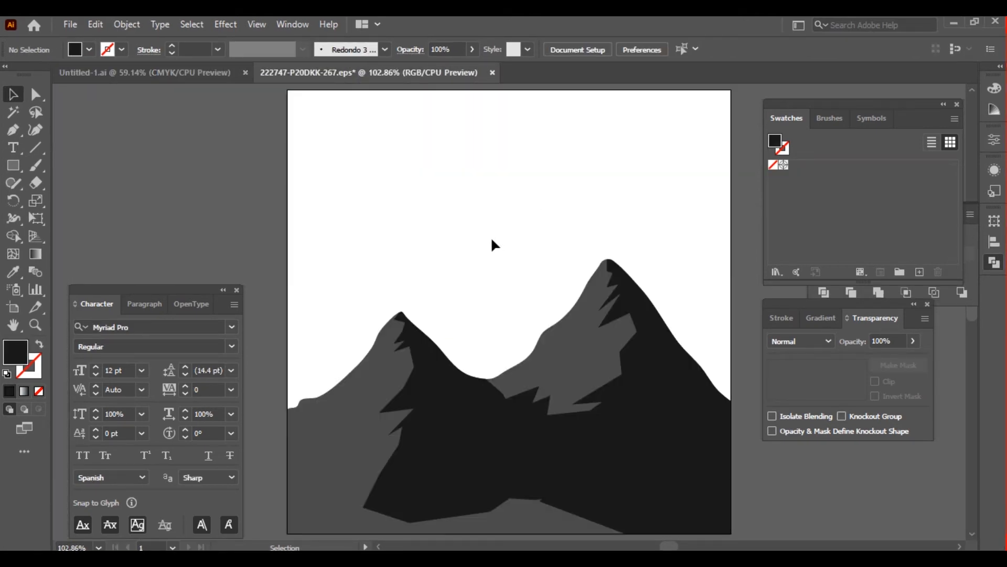
{"action": "left_click_drag", "start_coordinate": [349, 218], "coordinate": [687, 464]}
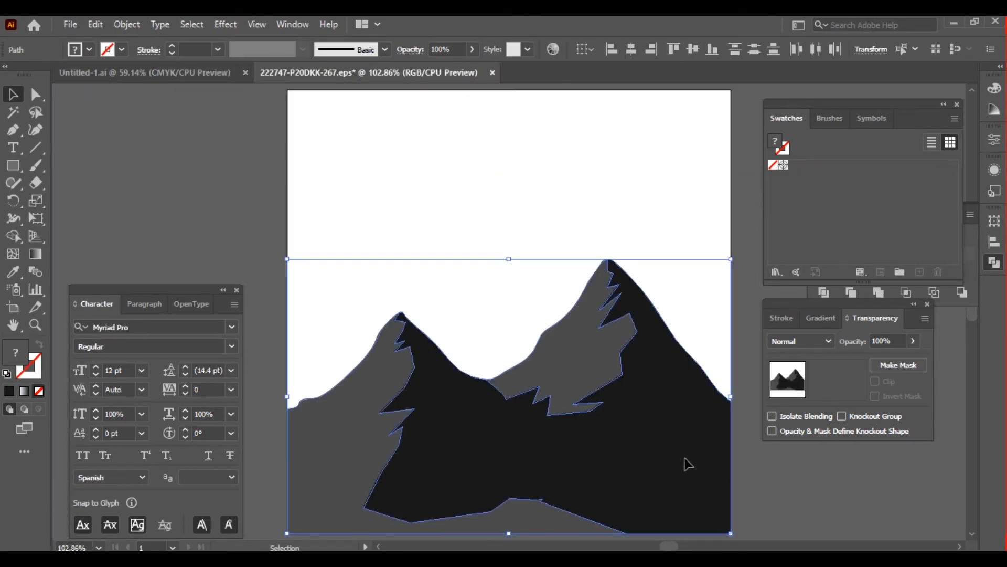
{"action": "key", "text": "ctrl+c"}
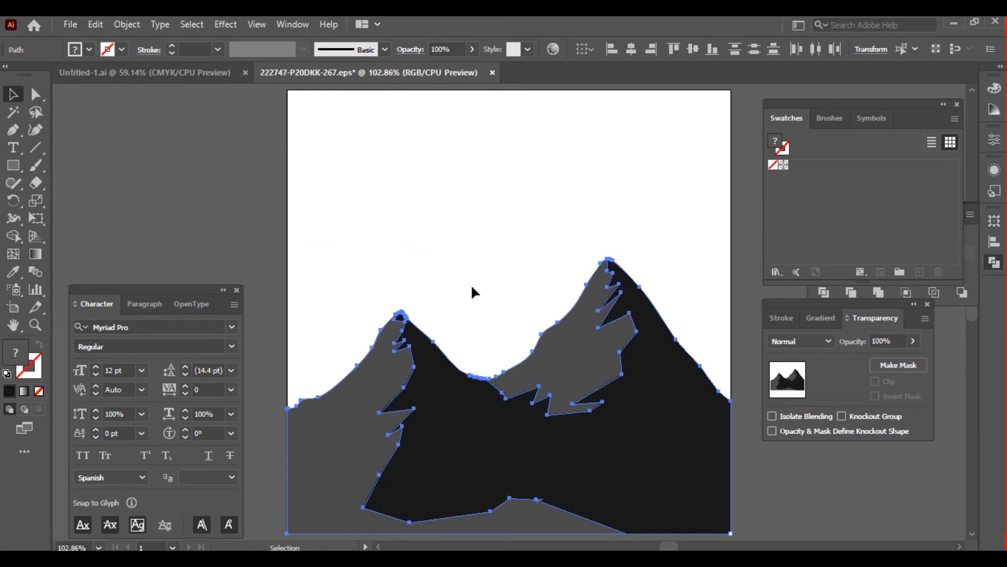
{"action": "left_click", "coordinate": [209, 72]}
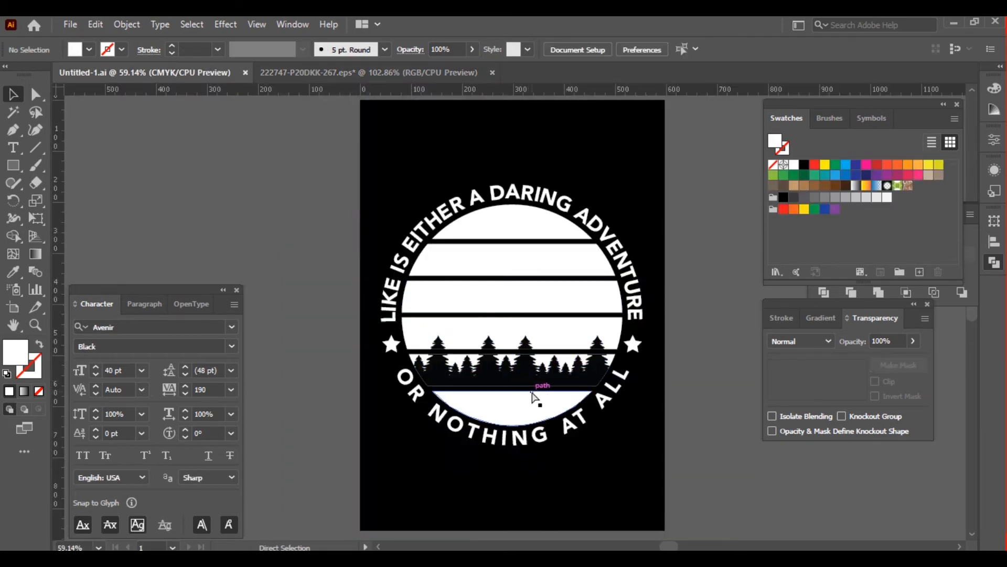
{"action": "key", "text": "ctrl+v"}
{"action": "key", "text": "ctrl+g"}
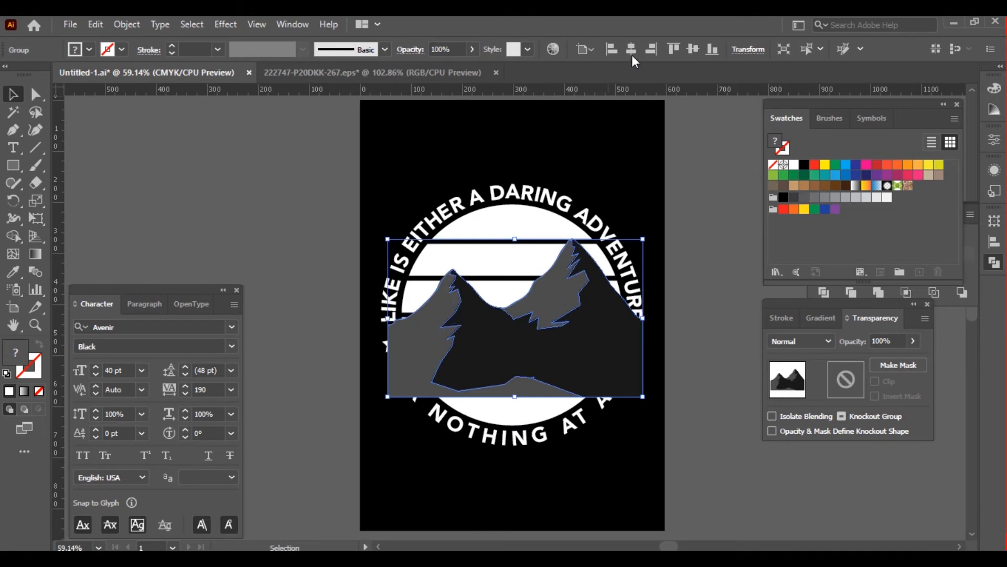
{"action": "left_click", "coordinate": [631, 49]}
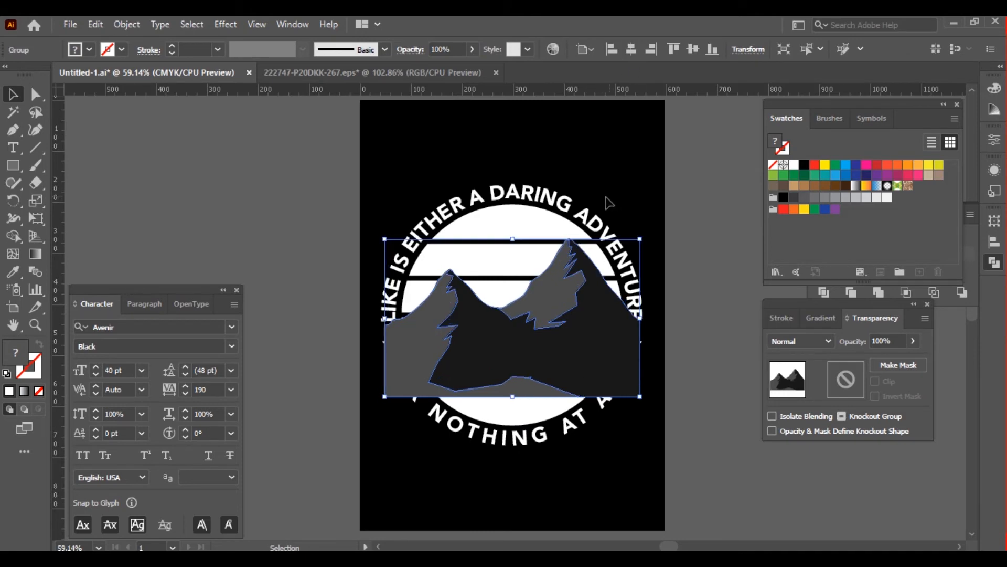
{"action": "key", "text": "ctrl+shift+bracketleft"}
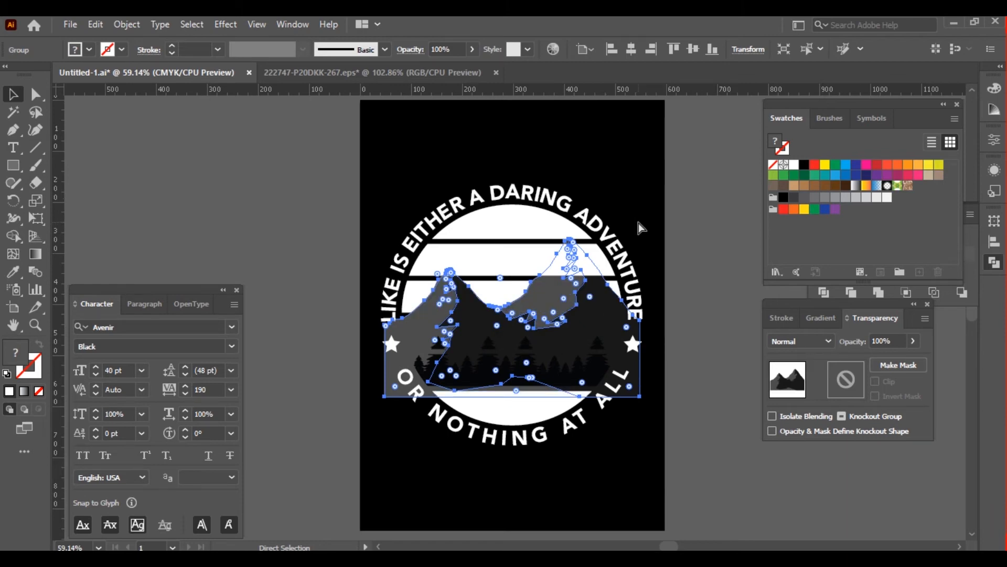
Nudge the mountain group upward, then align its bottom edge with the tree silhouette
{"action": "key", "text": "v"}
{"action": "key", "text": "shift+Up"}
{"action": "key", "text": "shift+Up"}
{"action": "key", "text": "shift+Up"}
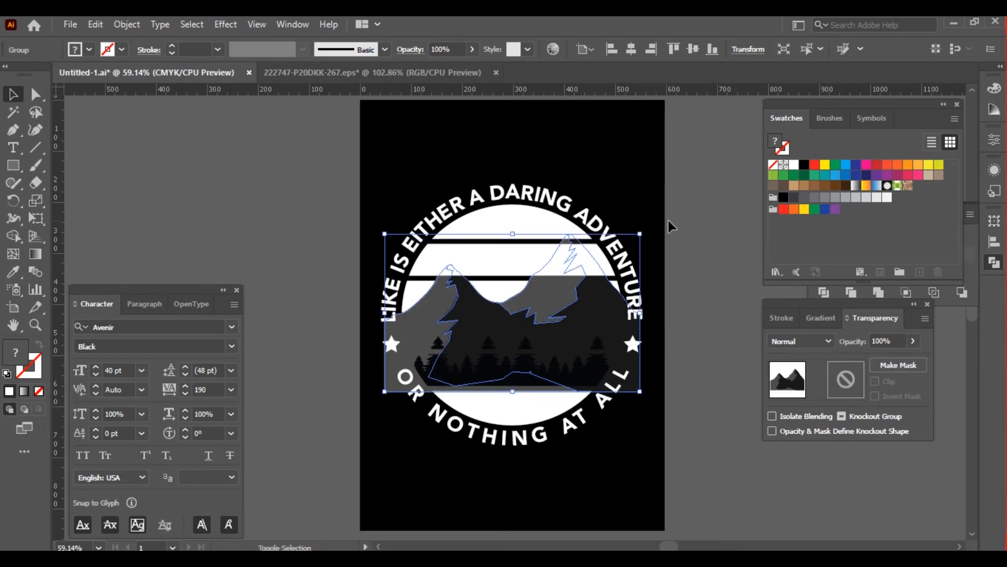
{"action": "key", "text": "shift+Up"}
{"action": "key", "text": "shift+Up"}
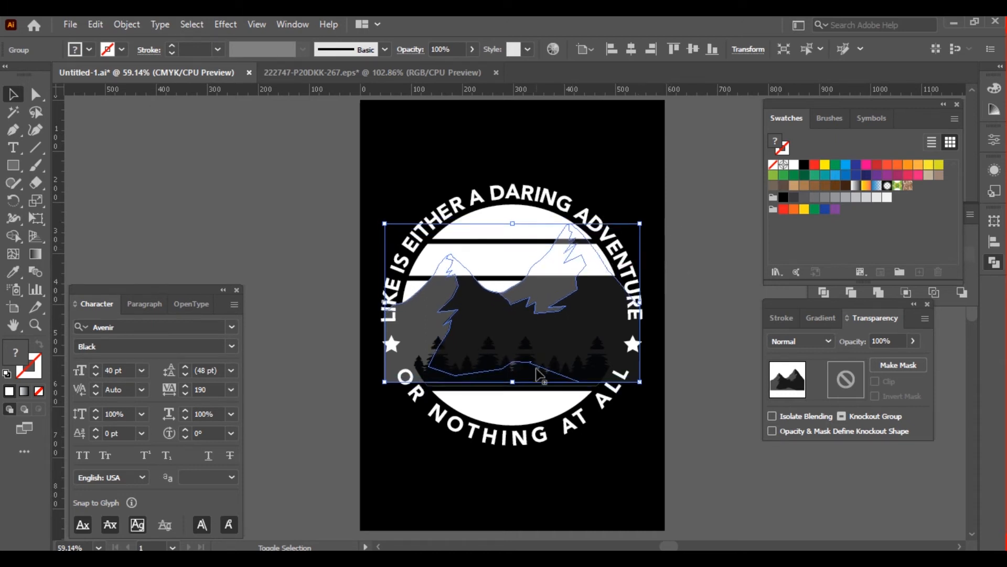
{"action": "left_click", "coordinate": [537, 386], "text": "shift"}
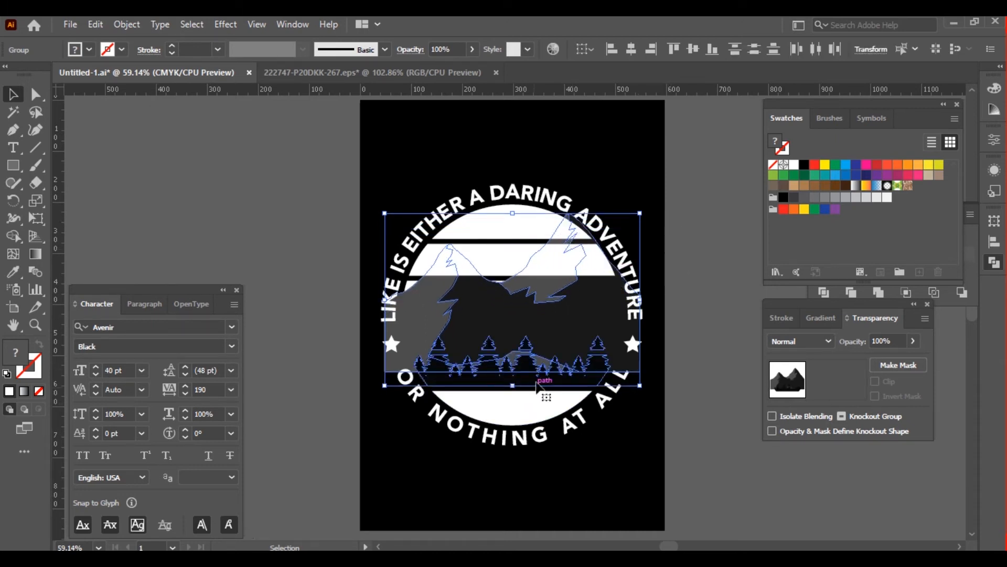
{"action": "left_click", "coordinate": [713, 50]}
{"action": "left_click", "coordinate": [701, 276]}
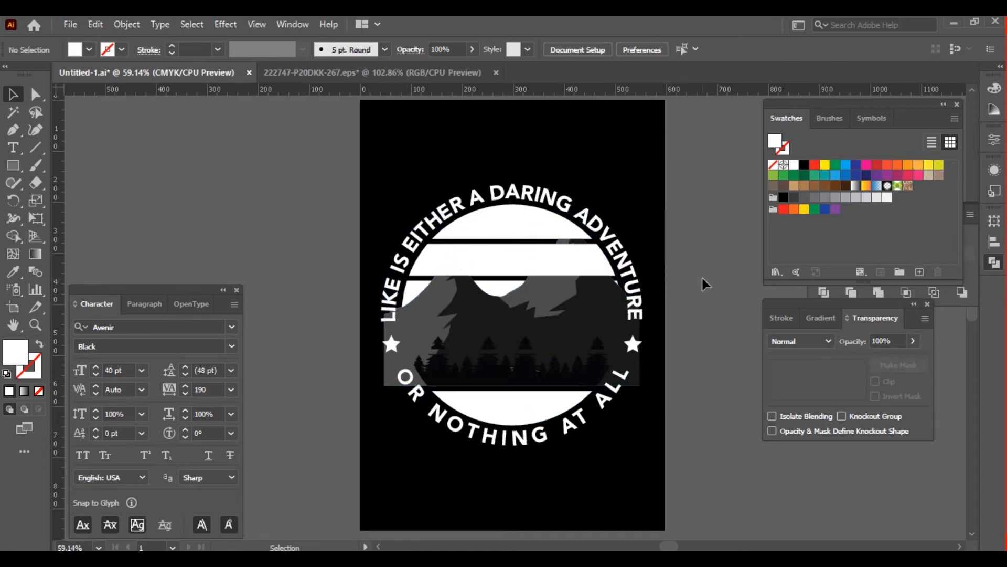
Place the upper white stripes behind the mountains and scale the mountain group down to about the circle's width
{"action": "left_click", "coordinate": [530, 257], "text": "ctrl"}
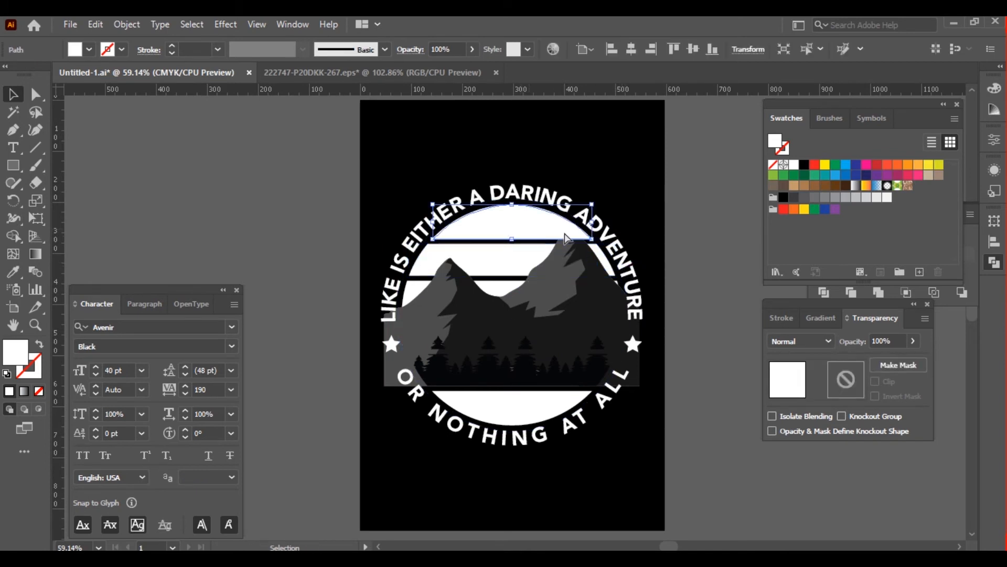
{"action": "left_click", "coordinate": [681, 239]}
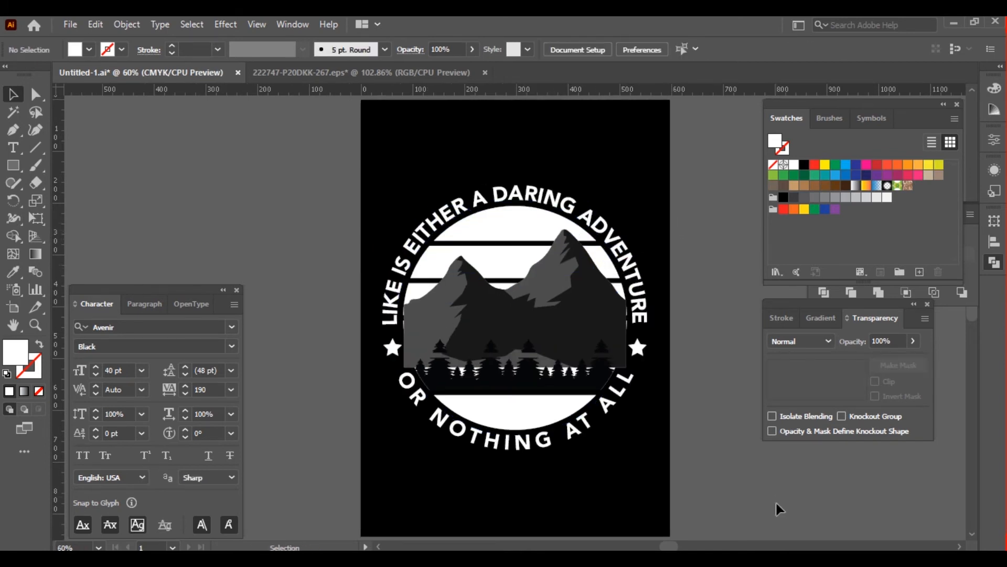
{"action": "left_click", "coordinate": [581, 336]}
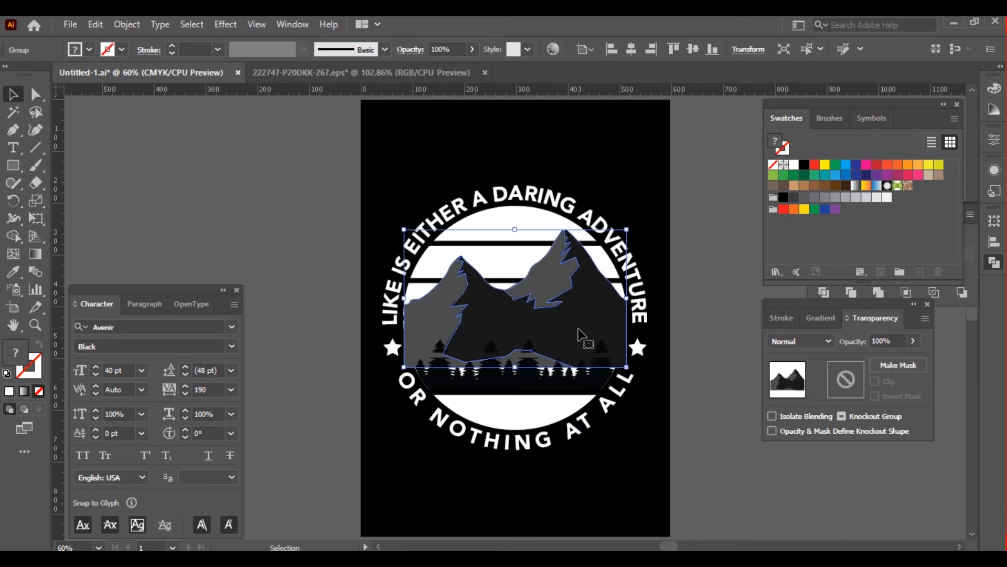
{"action": "left_click", "coordinate": [700, 323]}
Recolour the darkest mountain shape to a neutral light grey with 90% brightness
{"action": "key", "text": "a"}
{"action": "left_click", "coordinate": [617, 320]}
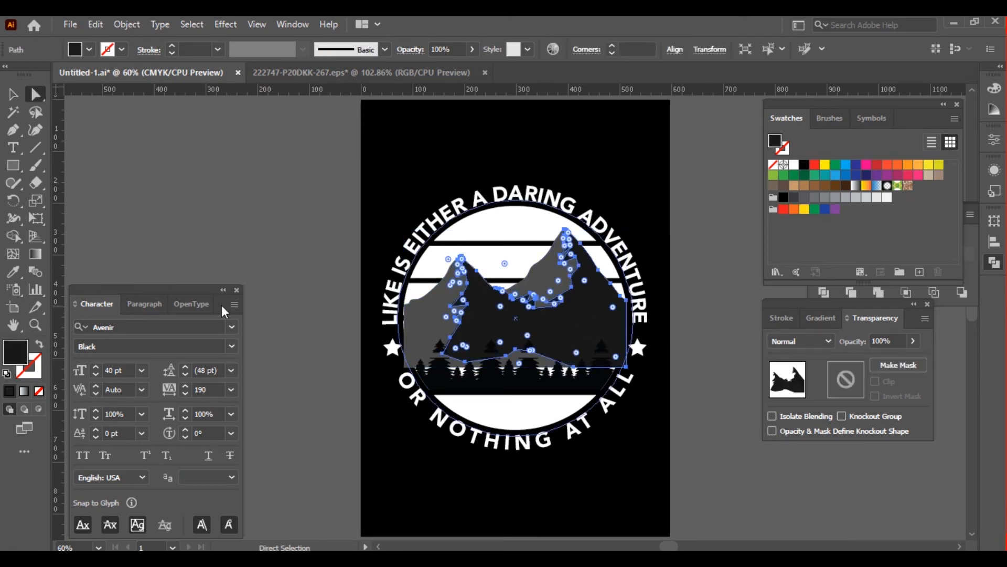
{"action": "double_click", "coordinate": [15, 353]}
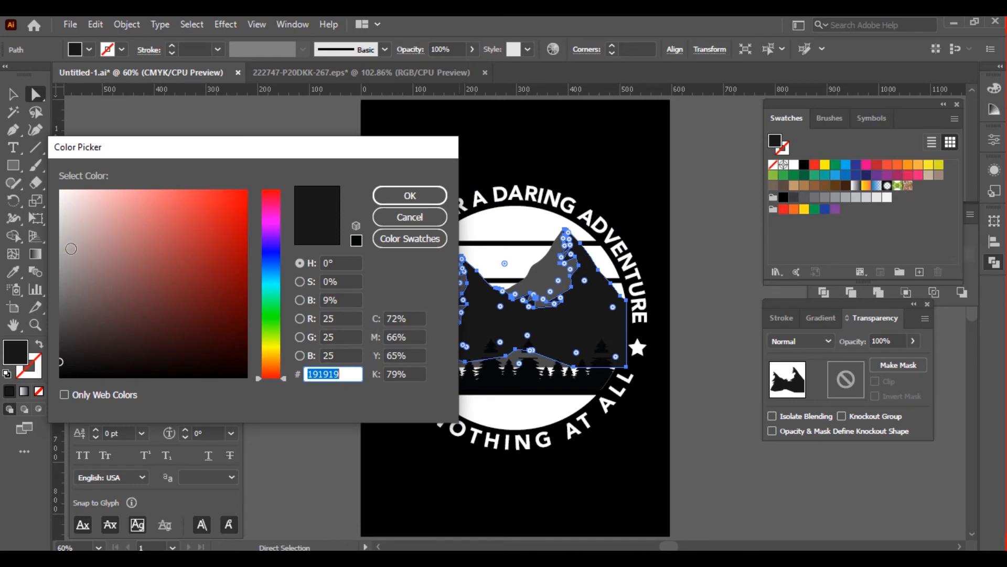
{"action": "left_click", "coordinate": [62, 191]}
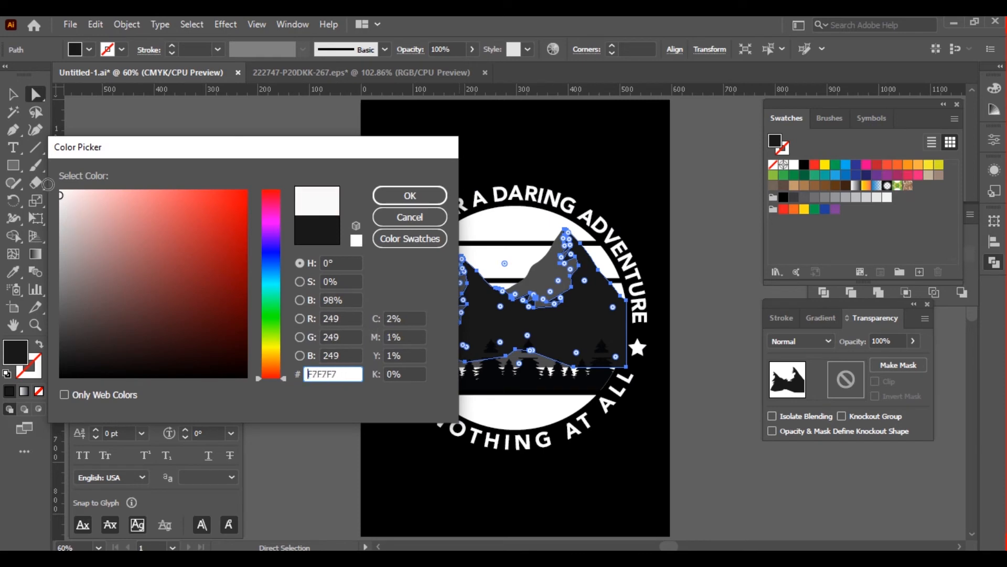
{"action": "left_click", "coordinate": [353, 298]}
{"action": "type", "text": "90"}
{"action": "left_click", "coordinate": [414, 196]}
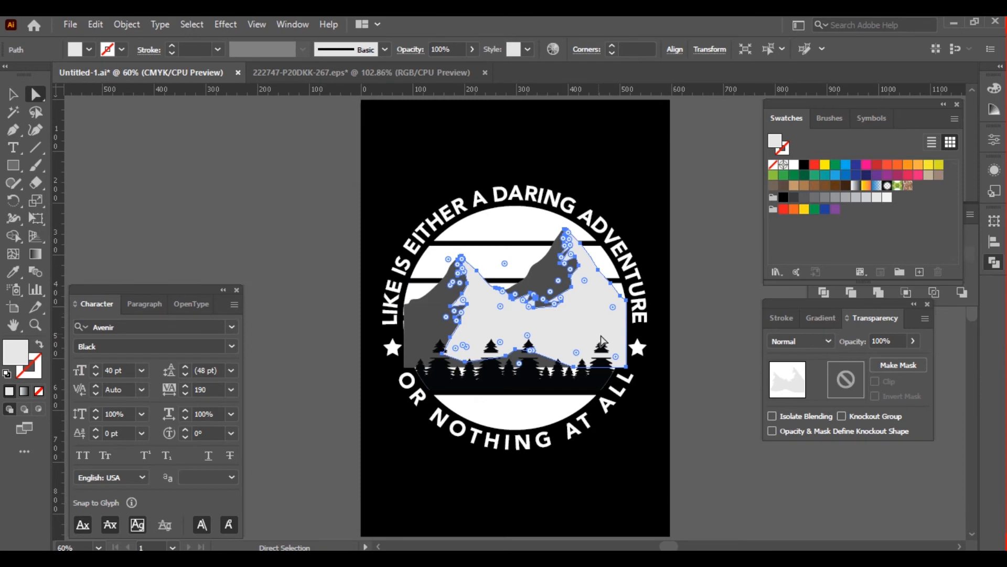
Recolour the remaining dark grey mountain shape to a medium grey by raising its brightness
{"action": "left_click", "coordinate": [423, 316]}
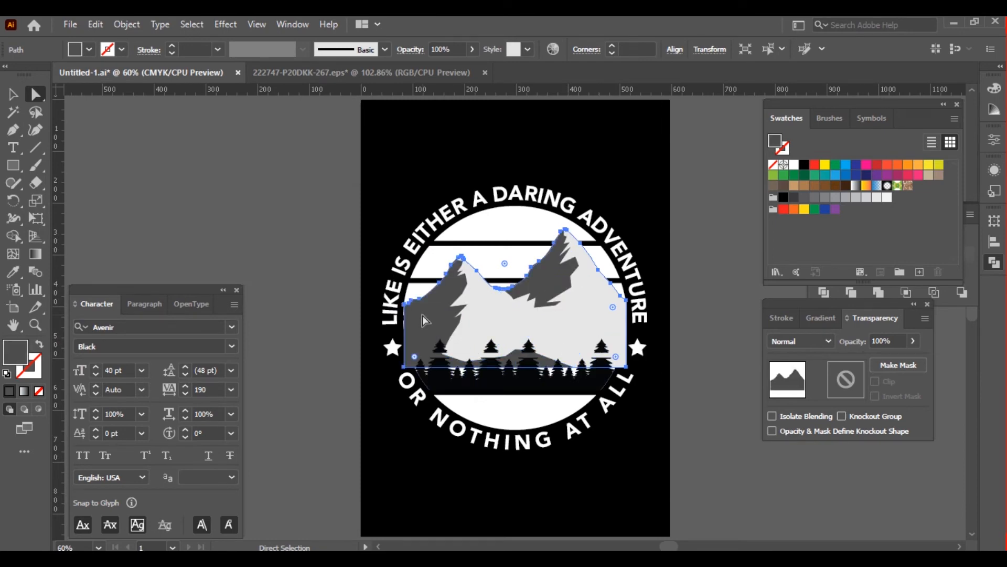
{"action": "double_click", "coordinate": [10, 361]}
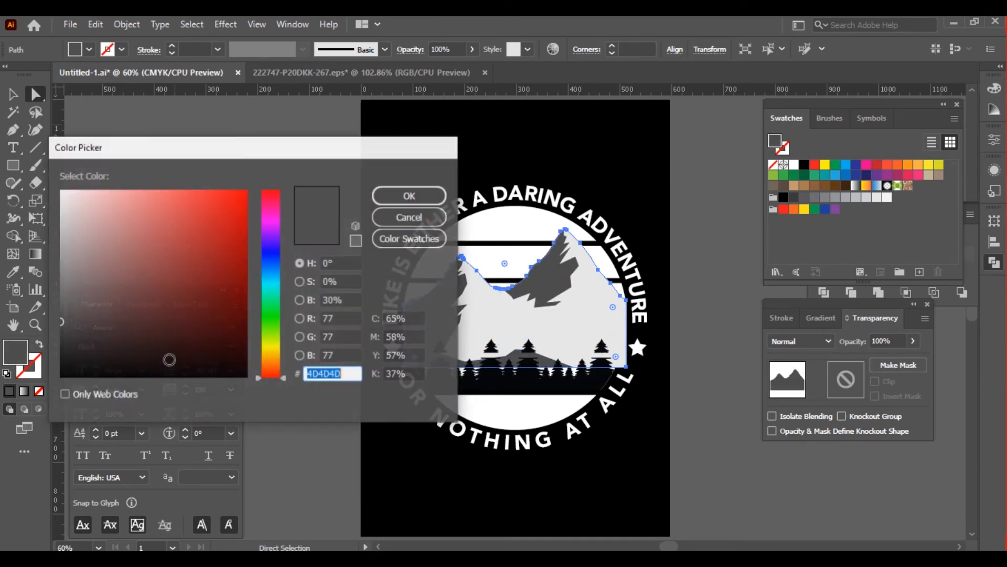
{"action": "left_click", "coordinate": [352, 300]}
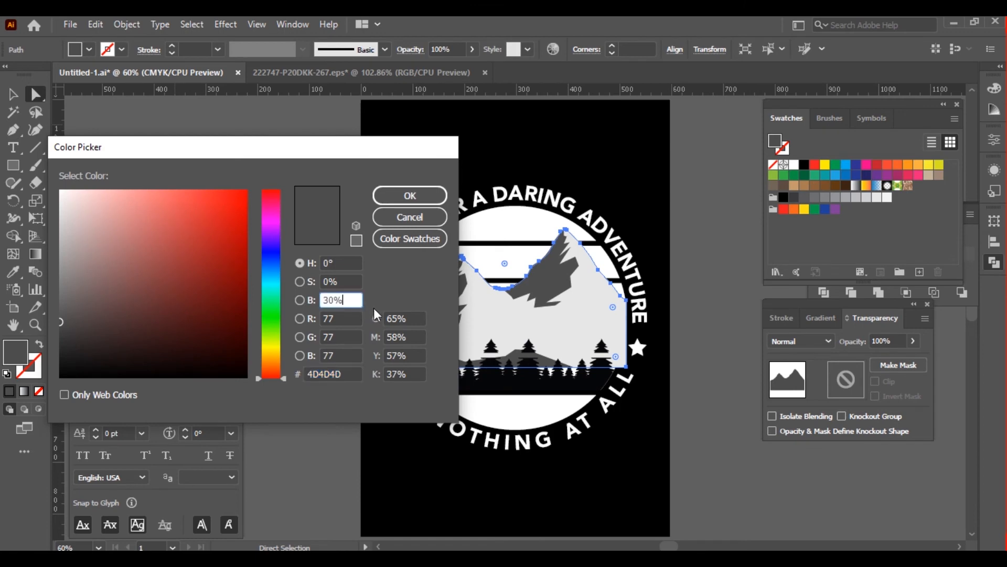
{"action": "left_click_drag", "start_coordinate": [323, 302], "coordinate": [379, 306]}
{"action": "type", "text": "87"}
{"action": "key", "text": "Return"}
{"action": "key", "text": "v"}
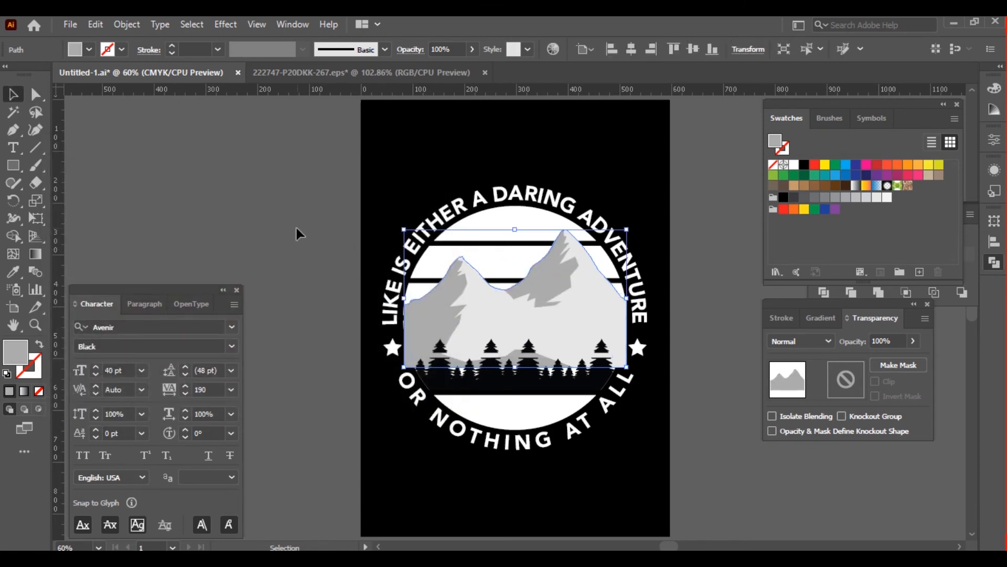
{"action": "left_click", "coordinate": [295, 225]}
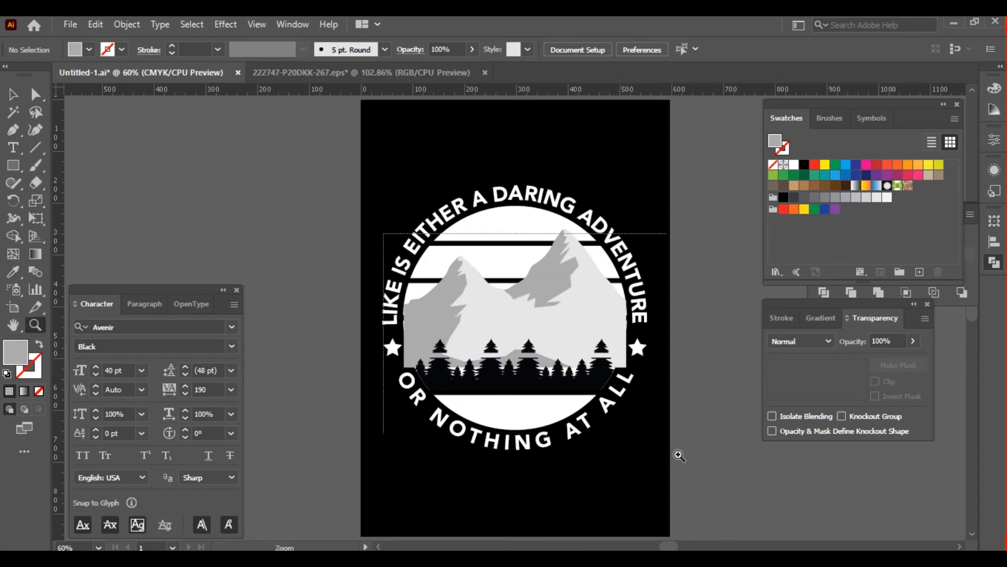
Enlarge the mountain group slightly about its centre so its base reaches further down behind the trees
{"action": "scroll", "coordinate": [545, 367], "scroll_direction": "up", "scroll_amount": 3}
{"action": "left_click", "coordinate": [501, 328]}
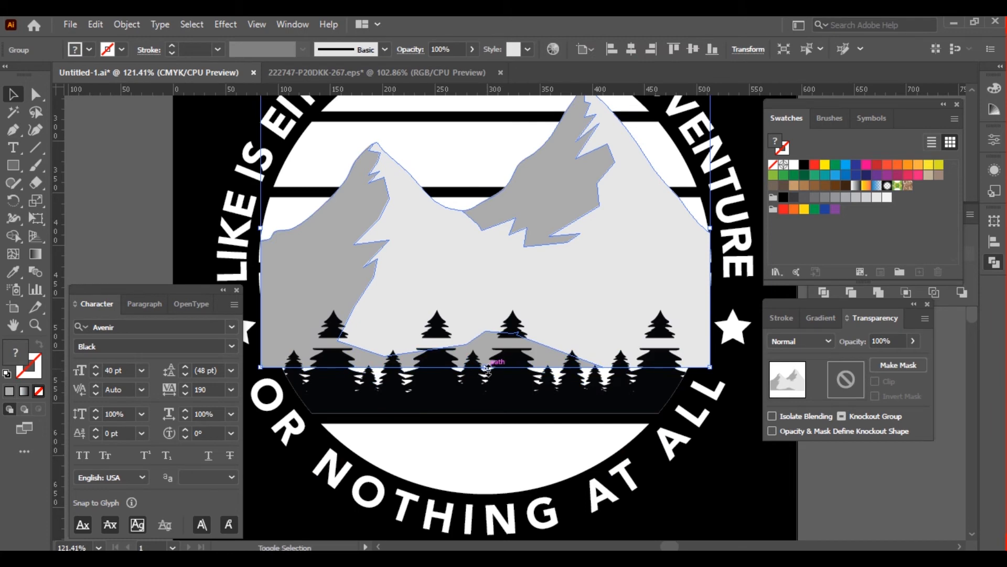
{"action": "left_click_drag", "start_coordinate": [487, 368], "coordinate": [487, 373]}
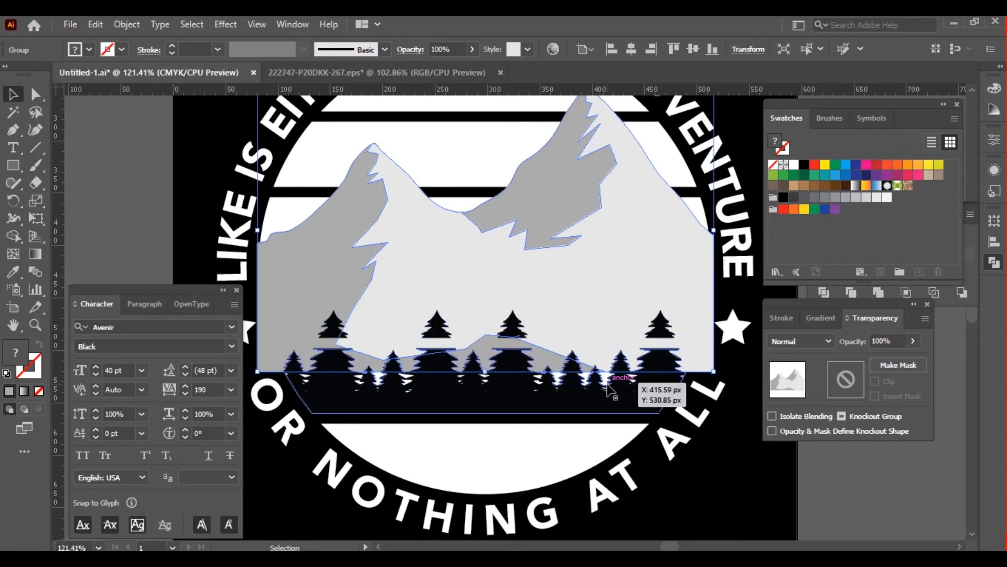
{"action": "key", "text": "ctrl+0"}
{"action": "left_click", "coordinate": [688, 390]}
{"action": "key", "text": "ctrl+equal"}
{"action": "key", "text": "ctrl+equal"}
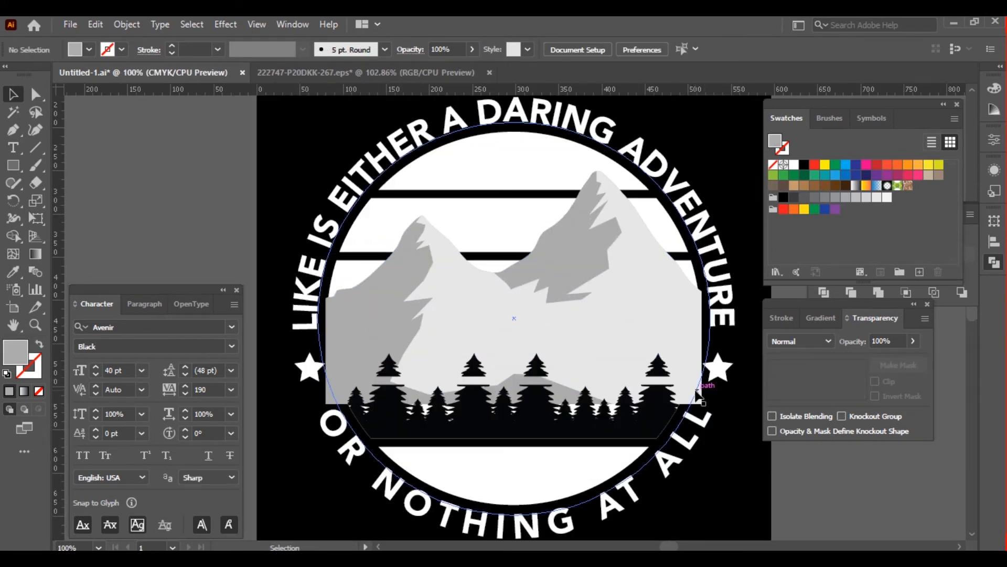
Trim the mountain shapes to the circle's white stripes with the Shape Builder, removing the parts over the black gaps and outside the circle
{"action": "left_click", "coordinate": [707, 232]}
{"action": "key", "text": "ctrl+0"}
{"action": "left_click", "coordinate": [652, 242]}
{"action": "left_click", "coordinate": [641, 316]}
{"action": "left_click", "coordinate": [652, 353]}
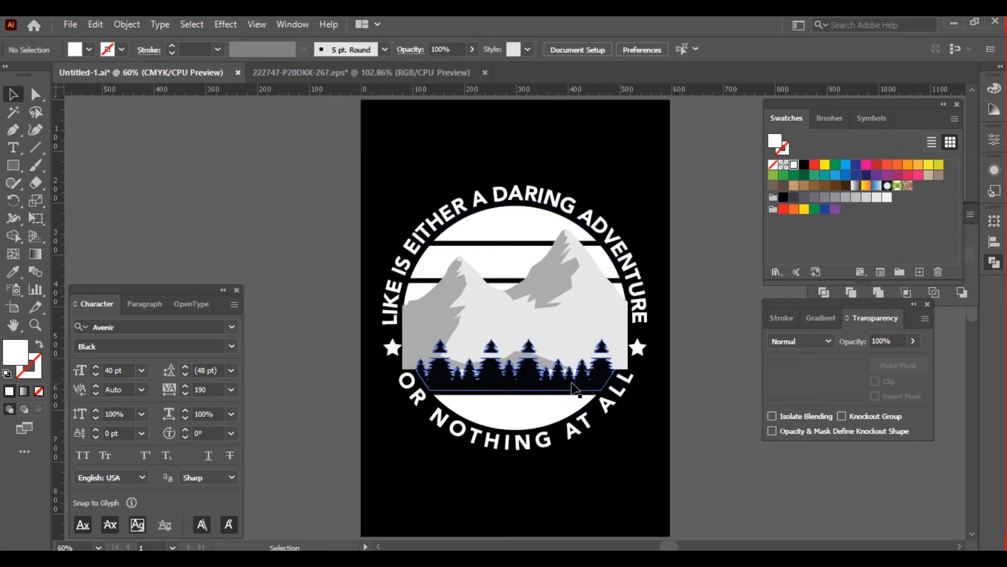
{"action": "left_click", "coordinate": [578, 391]}
{"action": "key", "text": "ctrl+equal"}
{"action": "key", "text": "ctrl+equal"}
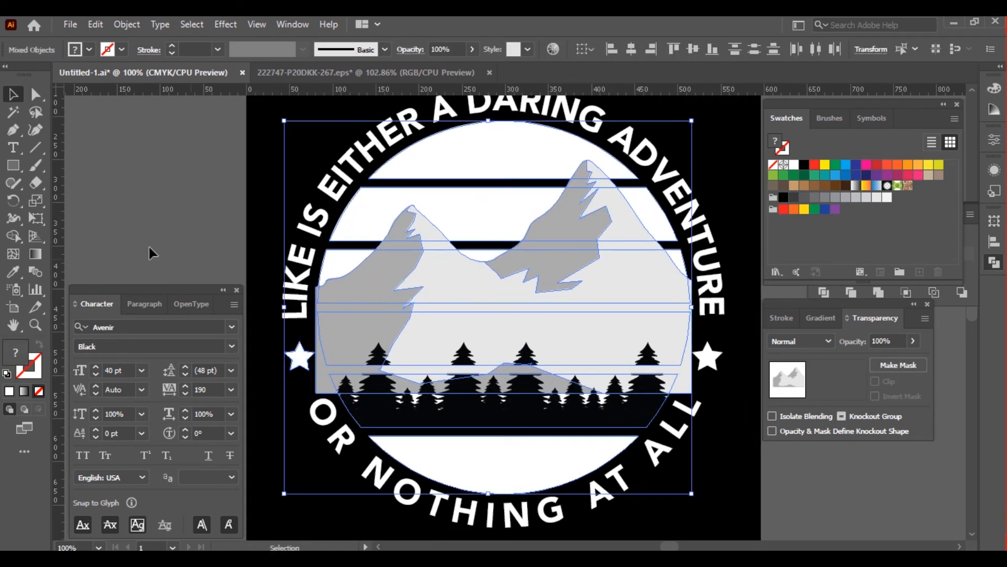
{"action": "left_click", "coordinate": [14, 236]}
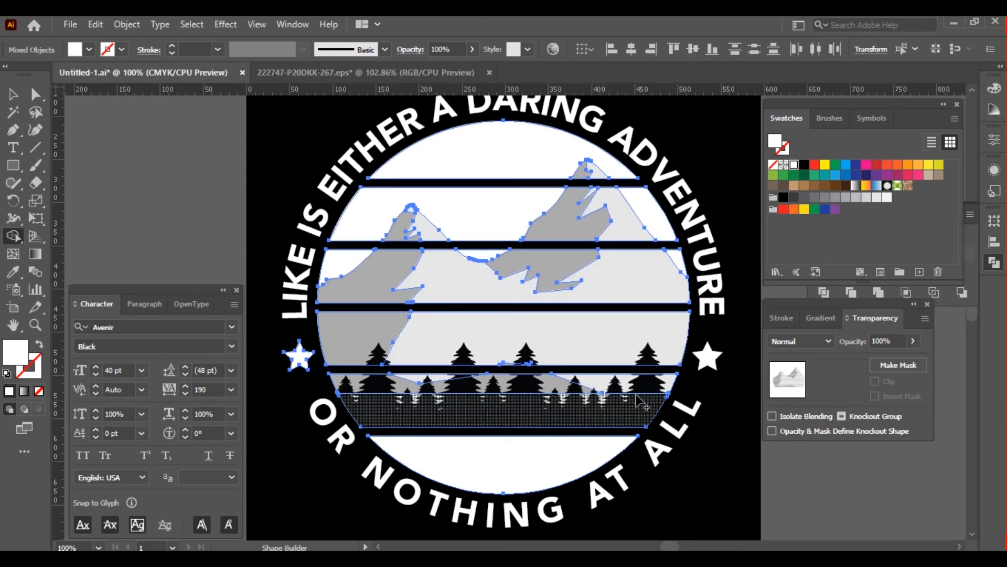
{"action": "key", "text": "v"}
{"action": "left_click", "coordinate": [199, 220]}
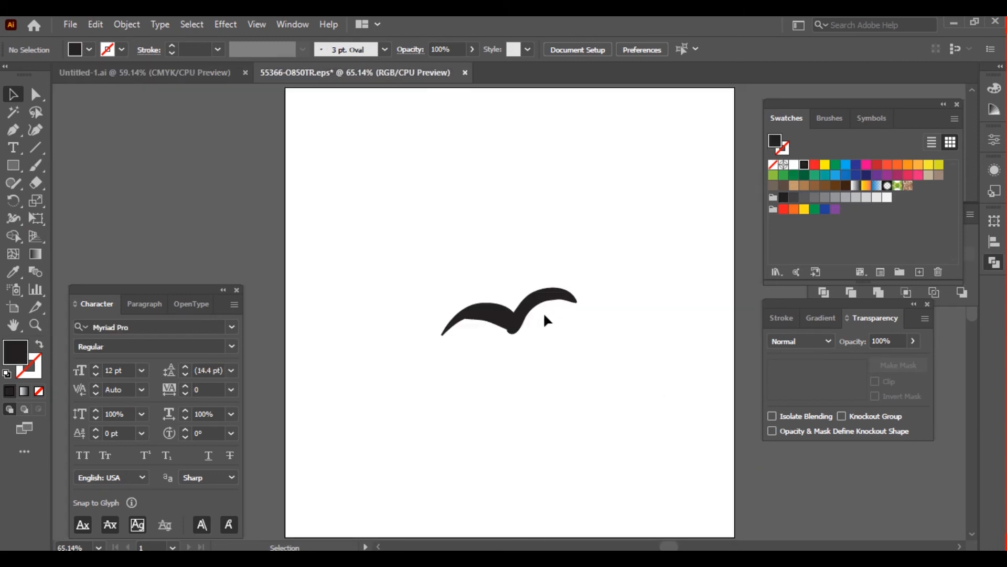
Copy the bird from 55366-O850TR.eps into Untitled-1.ai and scale it to about 50 px wide, centred above the pine trees
{"action": "left_click", "coordinate": [532, 319]}
{"action": "key", "text": "a"}
{"action": "key", "text": "v"}
{"action": "key", "text": "a"}
{"action": "key", "text": "v"}
{"action": "key", "text": "ctrl+c"}
{"action": "left_click", "coordinate": [218, 74]}
{"action": "key", "text": "ctrl+v"}
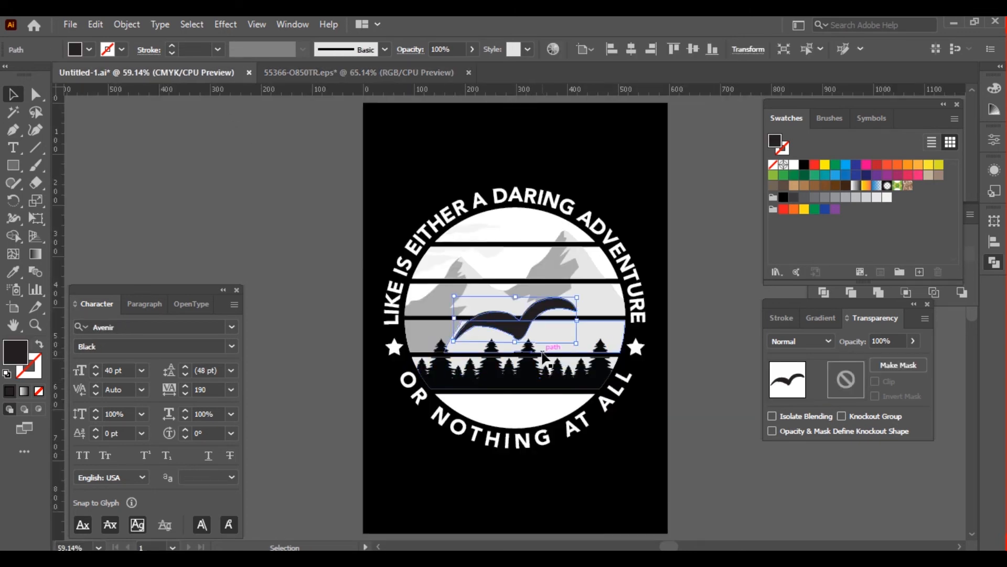
{"action": "left_click_drag", "start_coordinate": [516, 298], "coordinate": [524, 329]}
{"action": "left_click", "coordinate": [713, 311]}
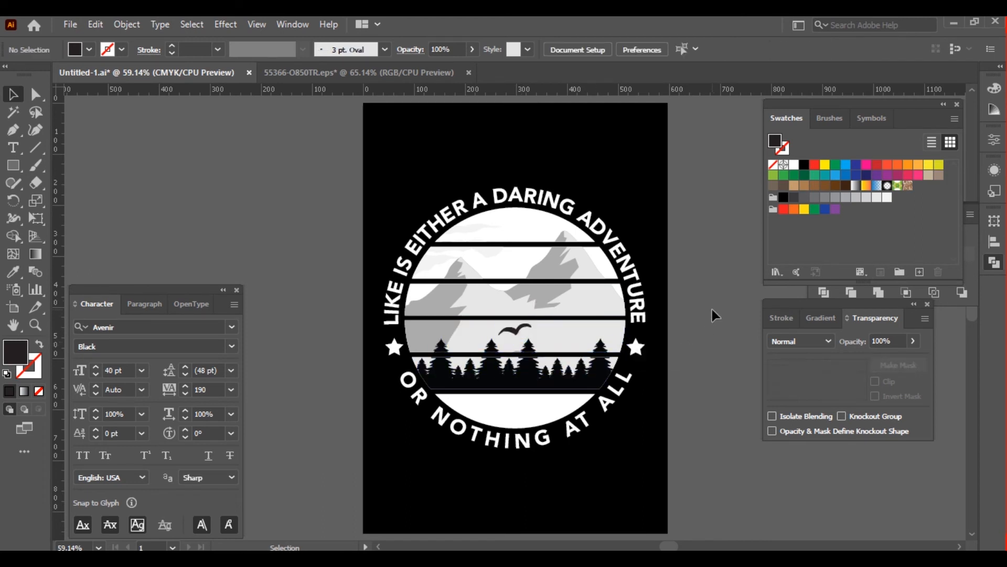
Duplicate the bird onto the dark mountain slope at the circle's left edge and nudge the copy down slightly
{"action": "left_click_drag", "start_coordinate": [517, 338], "coordinate": [430, 337]}
{"action": "key", "text": "Down"}
{"action": "key", "text": "Down"}
{"action": "key", "text": "Down"}
{"action": "key", "text": "Down"}
{"action": "key", "text": "Down"}
{"action": "key", "text": "Down"}
{"action": "key", "text": "Down"}
{"action": "key", "text": "Down"}
{"action": "key", "text": "Down"}
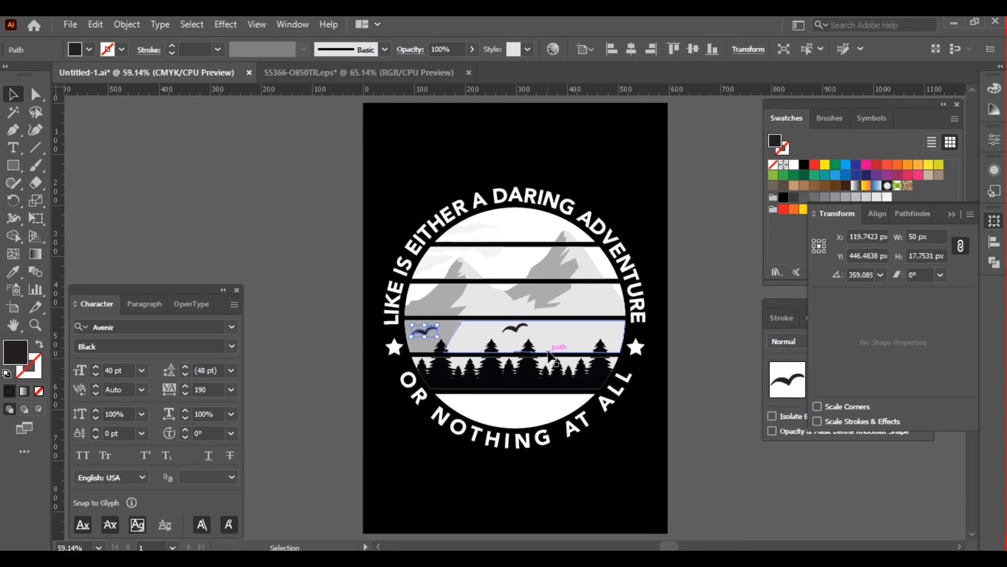
{"action": "left_click", "coordinate": [698, 357]}
Place a third bird above the trees near the circle's right side, rotated to tilt downward and about 50 px wide
{"action": "left_click_drag", "start_coordinate": [520, 339], "coordinate": [586, 345]}
{"action": "key", "text": "shift+Down"}
{"action": "key", "text": "shift+Down"}
{"action": "key", "text": "shift+Right"}
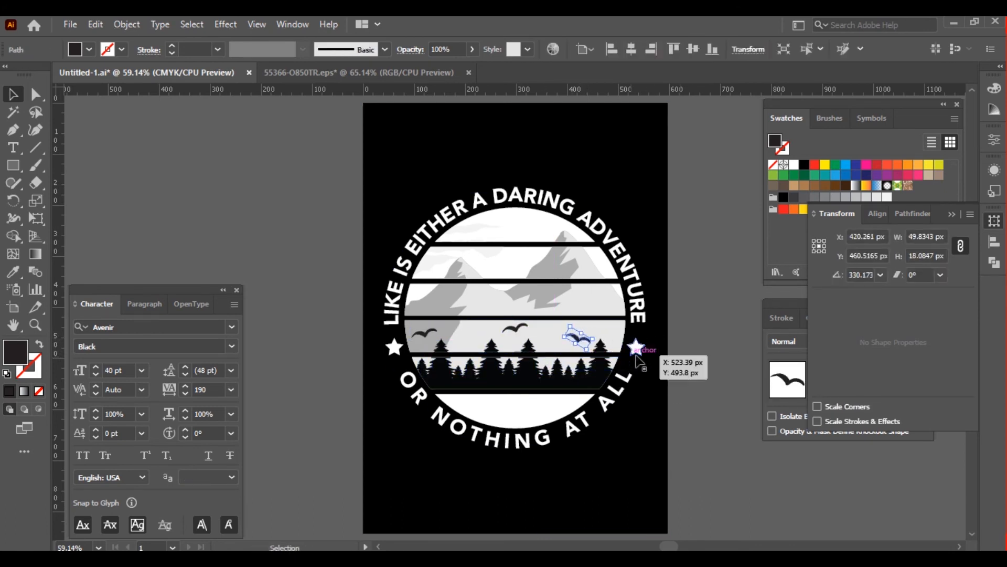
{"action": "left_click", "coordinate": [691, 330]}
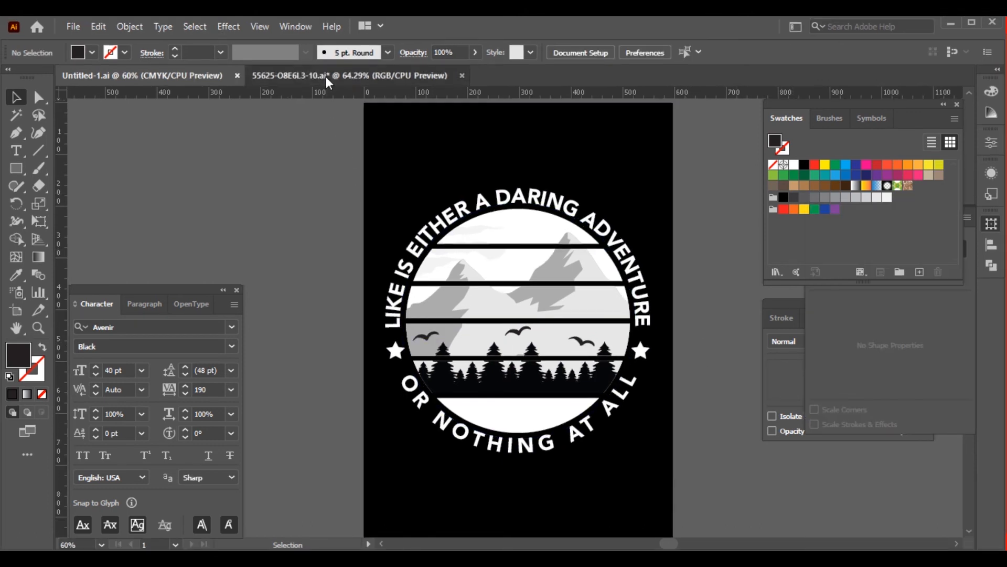
Copy the water ripple texture from 55625-O8E6L3-10.ai and paste it into Untitled-1.ai
{"action": "left_click", "coordinate": [346, 75]}
{"action": "left_click", "coordinate": [511, 439]}
{"action": "key", "text": "ctrl+c"}
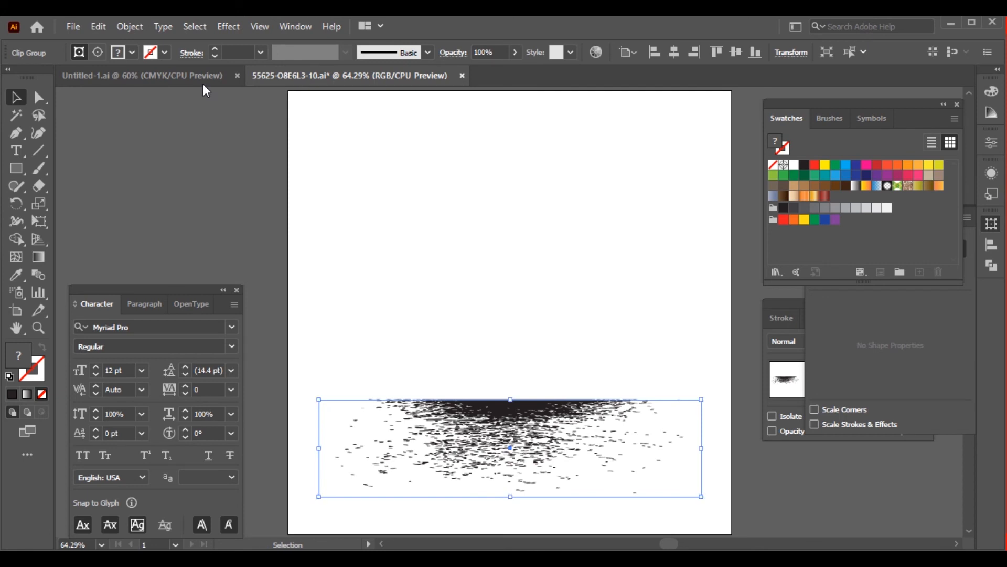
{"action": "left_click", "coordinate": [142, 75]}
{"action": "left_click", "coordinate": [533, 420]}
{"action": "key", "text": "ctrl+v"}
Scale and position the water texture within the circle's lowest white stripe and save the document
{"action": "left_click_drag", "start_coordinate": [537, 297], "coordinate": [540, 414]}
{"action": "mouse_move", "coordinate": [519, 486]}
{"action": "left_mouse_down"}
{"action": "mouse_move", "coordinate": [519, 436]}
{"action": "mouse_move", "coordinate": [512, 444]}
{"action": "left_mouse_up"}
{"action": "key", "text": "shift+Left"}
{"action": "key", "text": "shift+Left"}
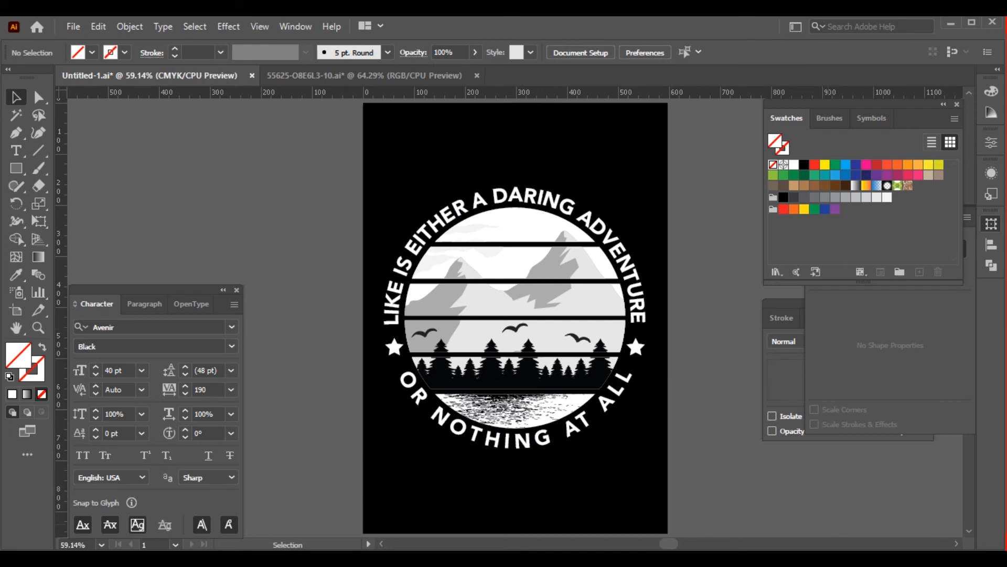
{"action": "key", "text": "ctrl+s"}
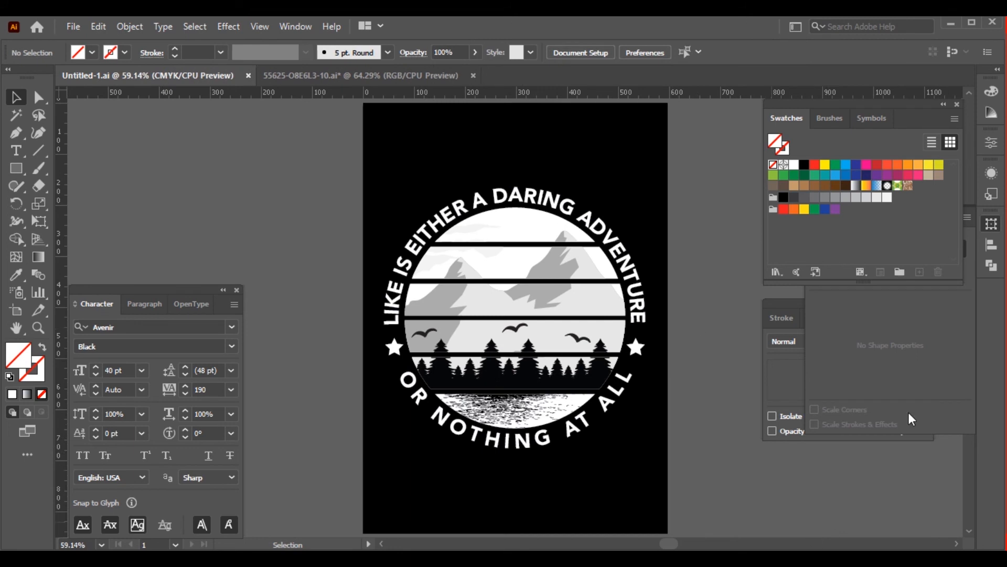
{"action": "left_click", "coordinate": [990, 227]}
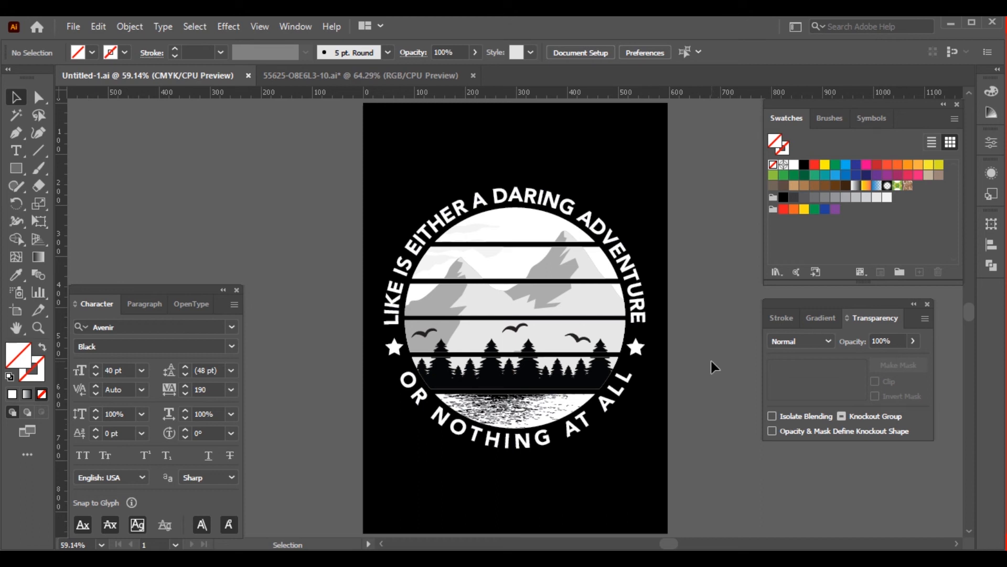
Duplicate the A4 artboard together with its artwork, placing the copy beside the original on the right
{"action": "key", "text": "ctrl+minus"}
{"action": "left_click_drag", "start_coordinate": [690, 376], "coordinate": [593, 373]}
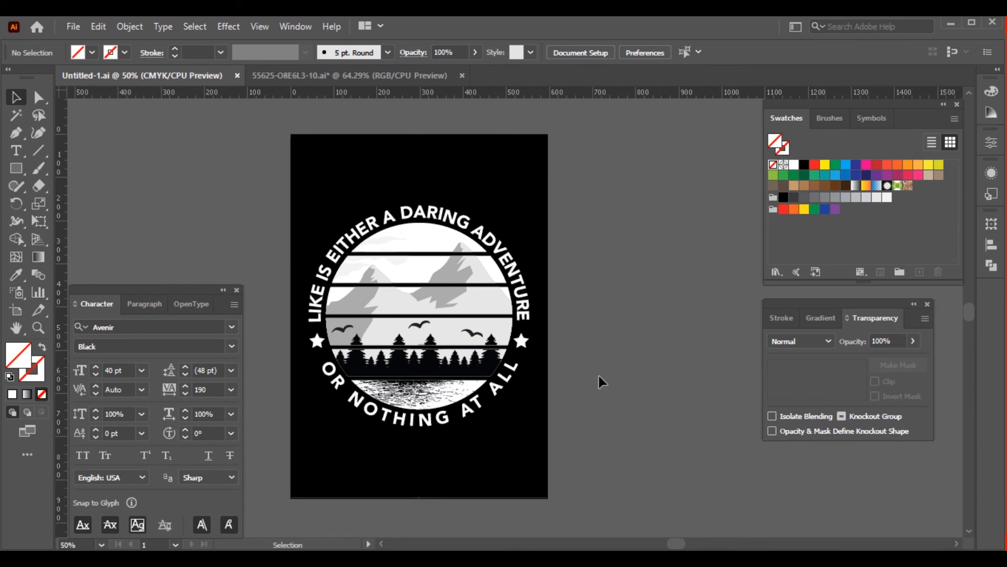
{"action": "key", "text": "shift+o"}
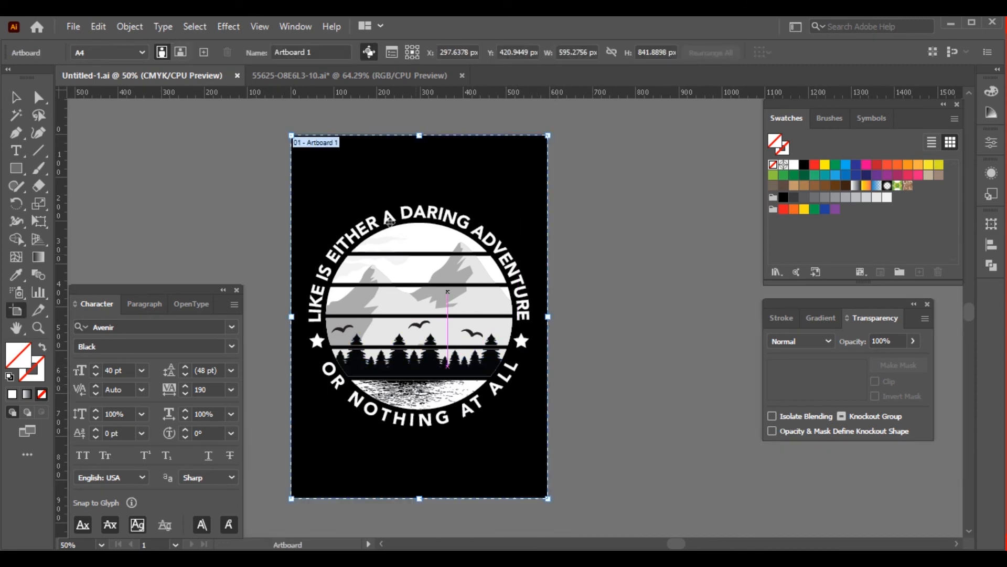
{"action": "left_click_drag", "start_coordinate": [479, 208], "coordinate": [621, 243]}
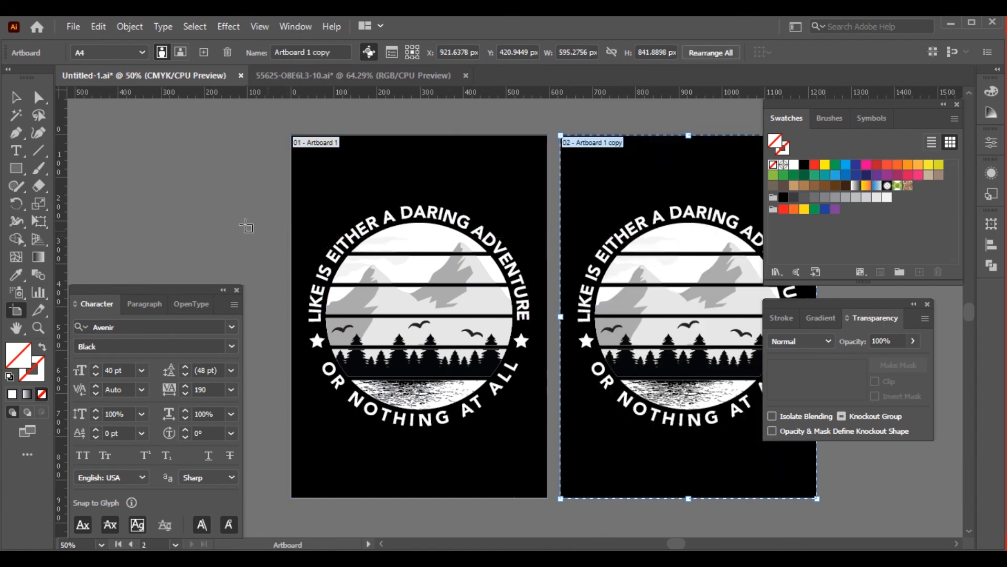
{"action": "key", "text": "v"}
{"action": "left_click_drag", "start_coordinate": [567, 367], "coordinate": [436, 375]}
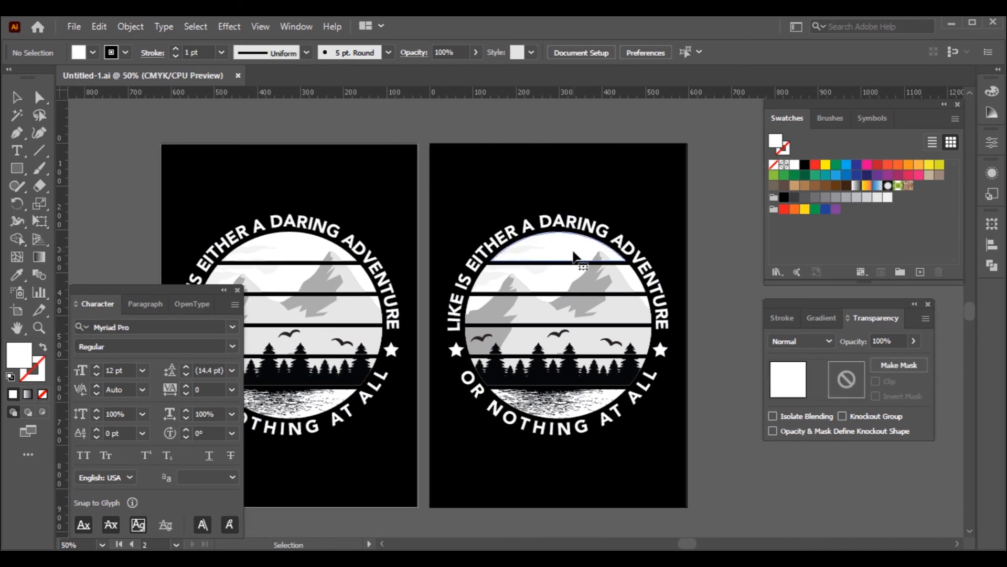
{"action": "left_click", "coordinate": [576, 252]}
{"action": "double_click", "coordinate": [18, 355]}
{"action": "type", "text": "ffffff"}
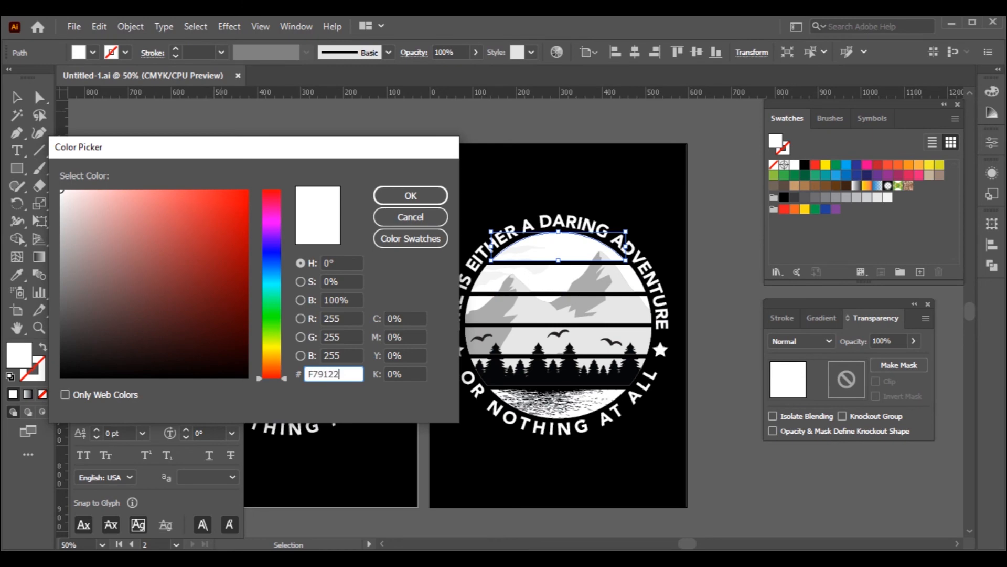
{"action": "key", "text": "Return"}
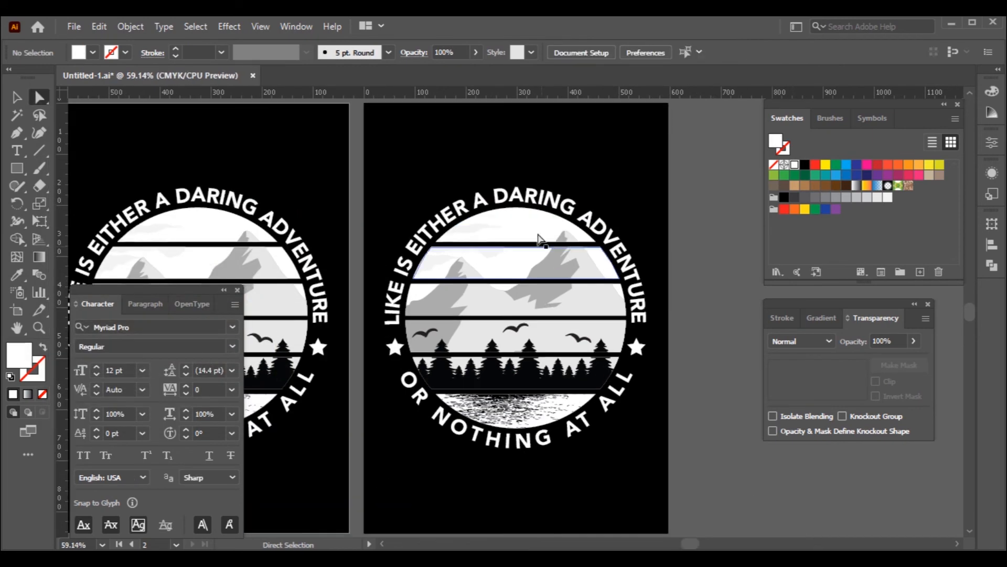
Fill the top stripe of the duplicated circle with orange F79122
{"action": "left_click", "coordinate": [540, 240]}
{"action": "double_click", "coordinate": [19, 355]}
{"action": "type", "text": "F79122"}
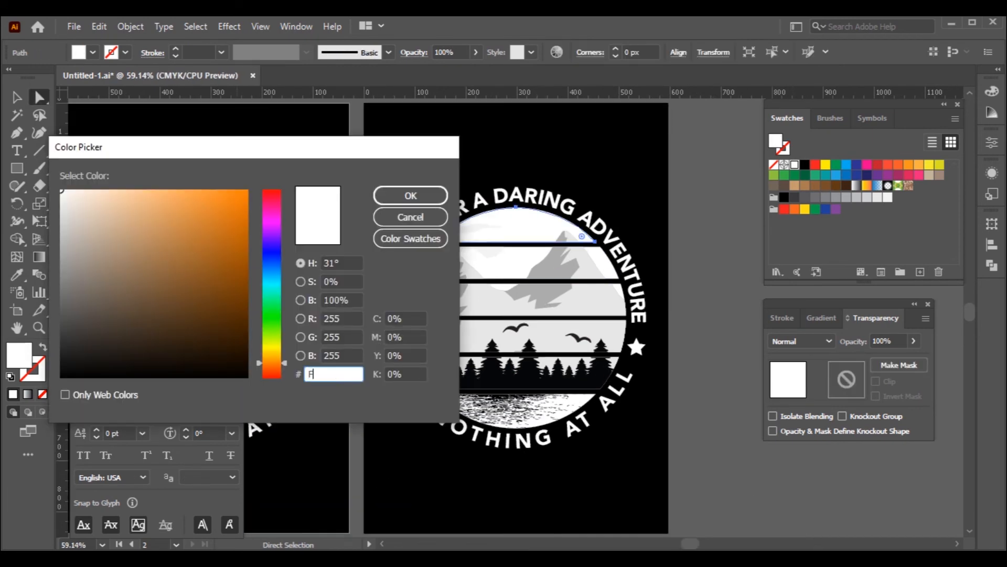
{"action": "key", "text": "Return"}
Fill the second sky stripe of the duplicated circle with golden yellow FFC33F
{"action": "left_click", "coordinate": [520, 265]}
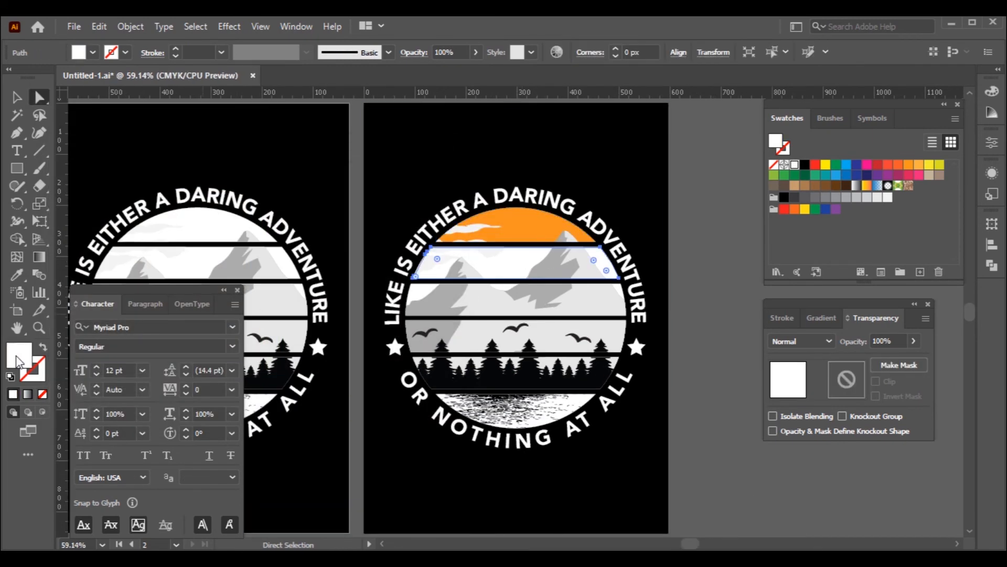
{"action": "double_click", "coordinate": [13, 351]}
{"action": "type", "text": "FFC33F"}
{"action": "key", "text": "Return"}
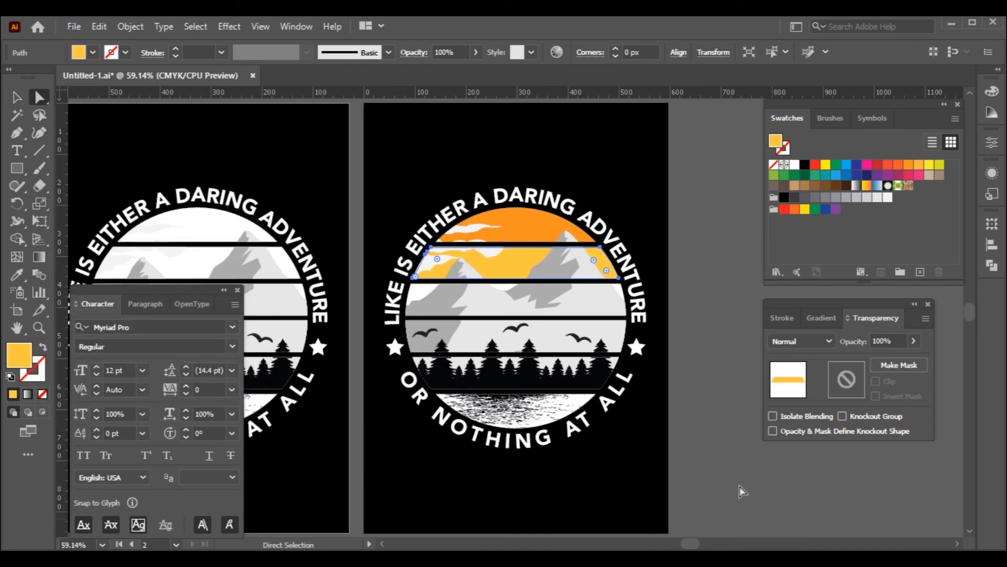
Fill the third sky stripe behind the mountains with light olive green BFC982
{"action": "left_click", "coordinate": [419, 291]}
{"action": "double_click", "coordinate": [18, 355]}
{"action": "type", "text": "BFC982"}
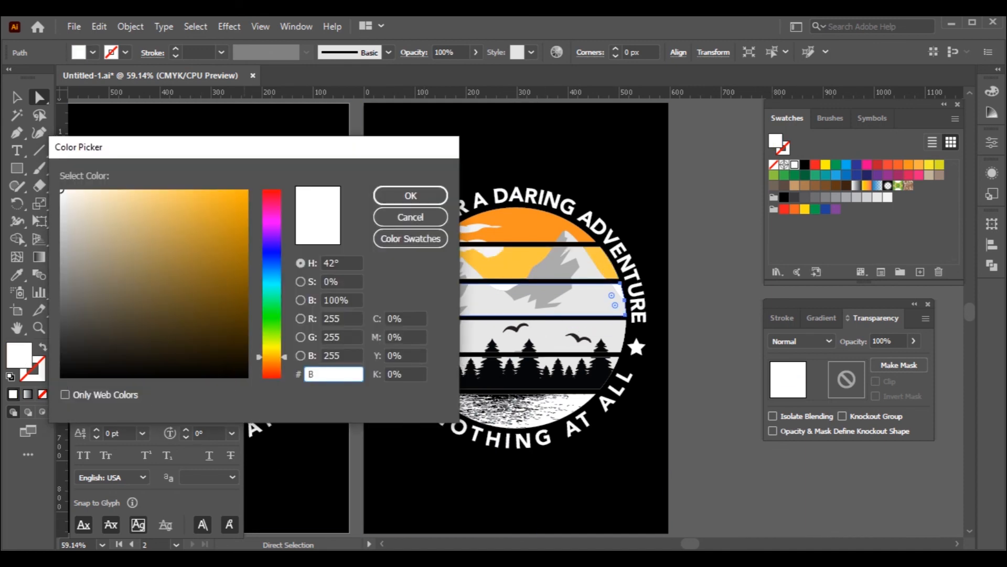
{"action": "key", "text": "Return"}
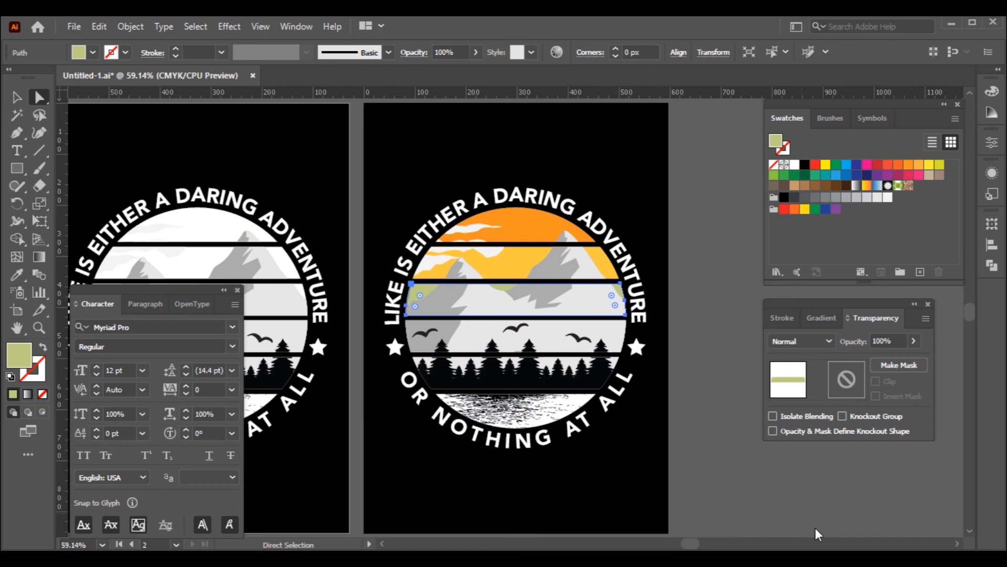
{"action": "left_click", "coordinate": [751, 446]}
Fill the mountain shadow shapes in the third stripe with dark blue 264653
{"action": "left_click", "coordinate": [552, 297]}
{"action": "double_click", "coordinate": [18, 355]}
{"action": "type", "text": "264653"}
{"action": "key", "text": "Return"}
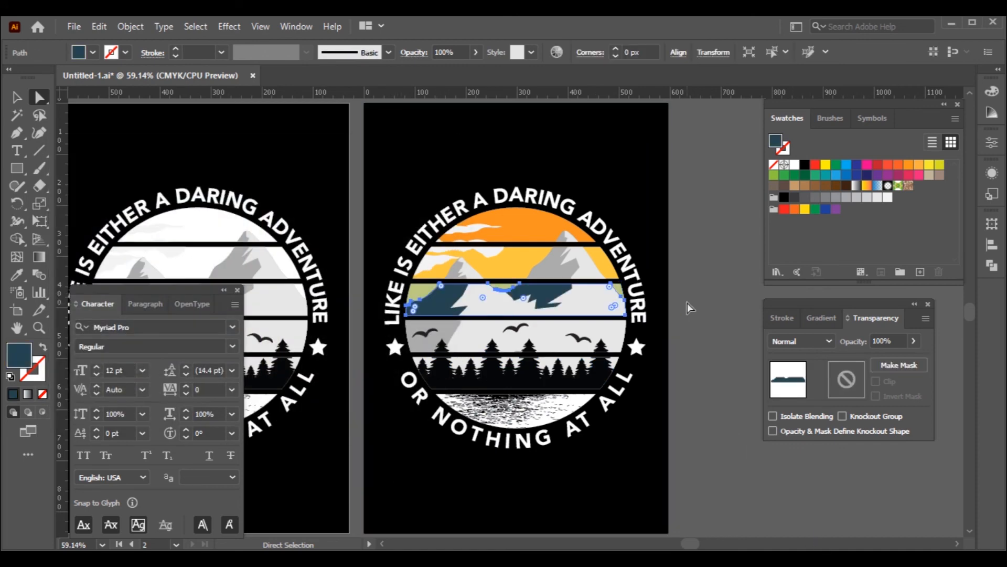
{"action": "left_click", "coordinate": [688, 308]}
Match the mountain shadows in the top two stripes to the third stripe's dark blue with the Eyedropper
{"action": "left_click", "coordinate": [555, 264]}
{"action": "key", "text": "i"}
{"action": "left_click", "coordinate": [551, 295]}
{"action": "key", "text": "z"}
{"action": "left_click_drag", "start_coordinate": [400, 168], "coordinate": [646, 389]}
{"action": "key", "text": "a"}
{"action": "left_click", "coordinate": [384, 303]}
{"action": "left_click", "coordinate": [595, 236], "text": "shift"}
{"action": "key", "text": "i"}
{"action": "left_click", "coordinate": [571, 288]}
{"action": "key", "text": "a"}
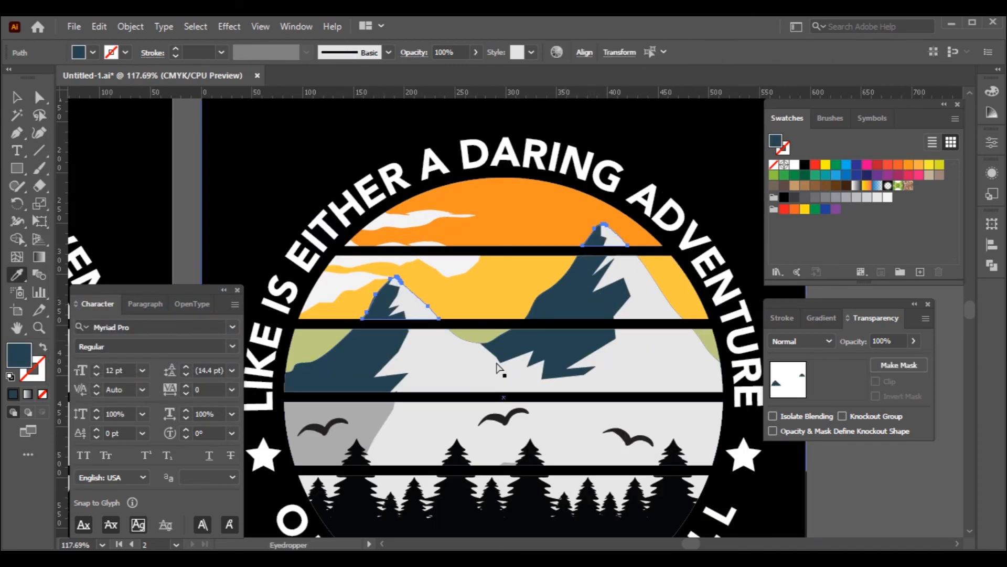
Recolour the fourth stripe's mountain shadow to the sampled dark blue and the bird over it to the sky's olive green
{"action": "left_click", "coordinate": [353, 446]}
{"action": "left_click", "coordinate": [342, 335]}
{"action": "key", "text": "v"}
{"action": "left_click_drag", "start_coordinate": [686, 481], "coordinate": [605, 379]}
{"action": "left_click", "coordinate": [701, 385]}
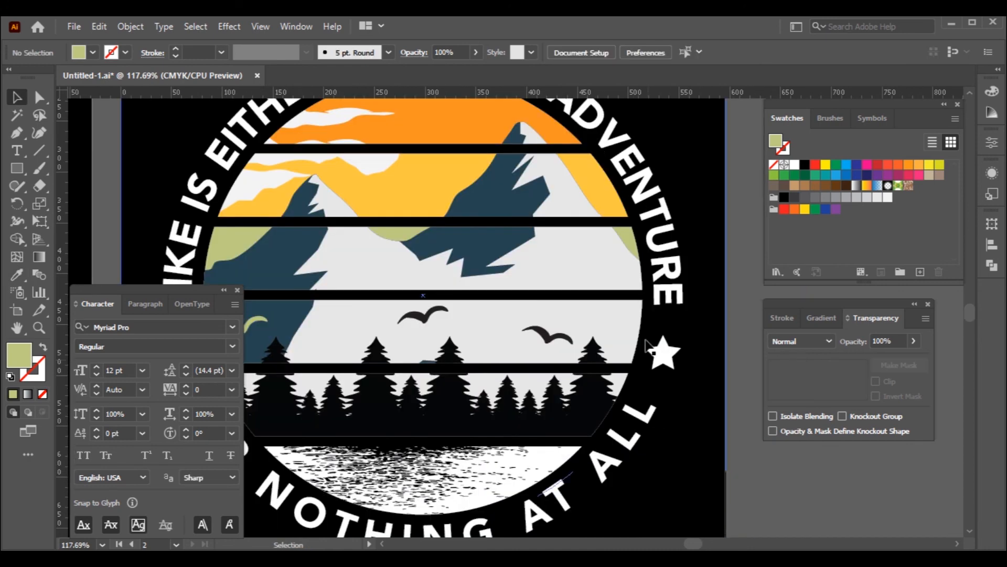
Recolour the pine tree silhouettes to the dark blue sampled from the mountain shadow
{"action": "left_click", "coordinate": [511, 432]}
{"action": "key", "text": "i"}
{"action": "left_click", "coordinate": [487, 239]}
{"action": "key", "text": "v"}
Recolour the black water ripple texture to the dark blue sampled from the pine trees
{"action": "key", "text": "ctrl+minus"}
{"action": "left_click", "coordinate": [511, 456]}
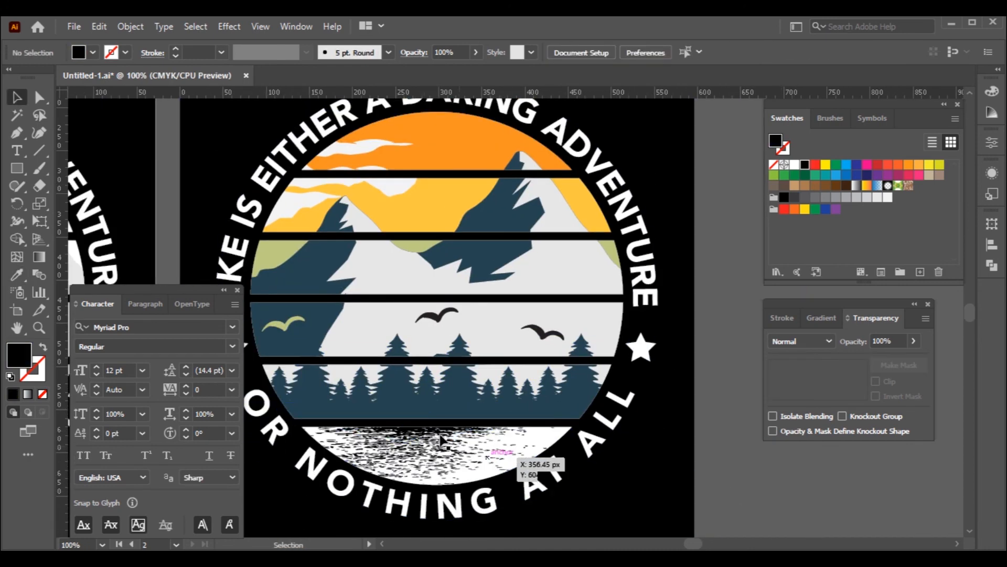
{"action": "key", "text": "i"}
{"action": "left_click", "coordinate": [504, 408]}
{"action": "key", "text": "v"}
{"action": "left_click", "coordinate": [697, 491]}
Recolour the middle and right birds to the trees' dark blue with the Eyedropper
{"action": "left_click", "coordinate": [548, 333]}
{"action": "left_click", "coordinate": [441, 317], "text": "shift"}
{"action": "key", "text": "i"}
{"action": "left_click", "coordinate": [459, 349]}
{"action": "key", "text": "v"}
{"action": "left_click", "coordinate": [718, 338]}
Recolour both parts of the circular quote to the olive green sampled from the third sky stripe
{"action": "left_click", "coordinate": [646, 297]}
{"action": "left_click", "coordinate": [621, 407], "text": "shift"}
{"action": "key", "text": "i"}
{"action": "left_click", "coordinate": [281, 253]}
{"action": "key", "text": "v"}
Recolour both separator stars to the quote text's olive green with the Eyedropper
{"action": "left_click", "coordinate": [641, 348]}
{"action": "scroll", "coordinate": [399, 351], "scroll_direction": "left", "scroll_amount": 3}
{"action": "left_click", "coordinate": [302, 348], "text": "shift"}
{"action": "key", "text": "i"}
{"action": "left_click", "coordinate": [320, 400]}
{"action": "key", "text": "v"}
{"action": "key", "text": "ctrl+0"}
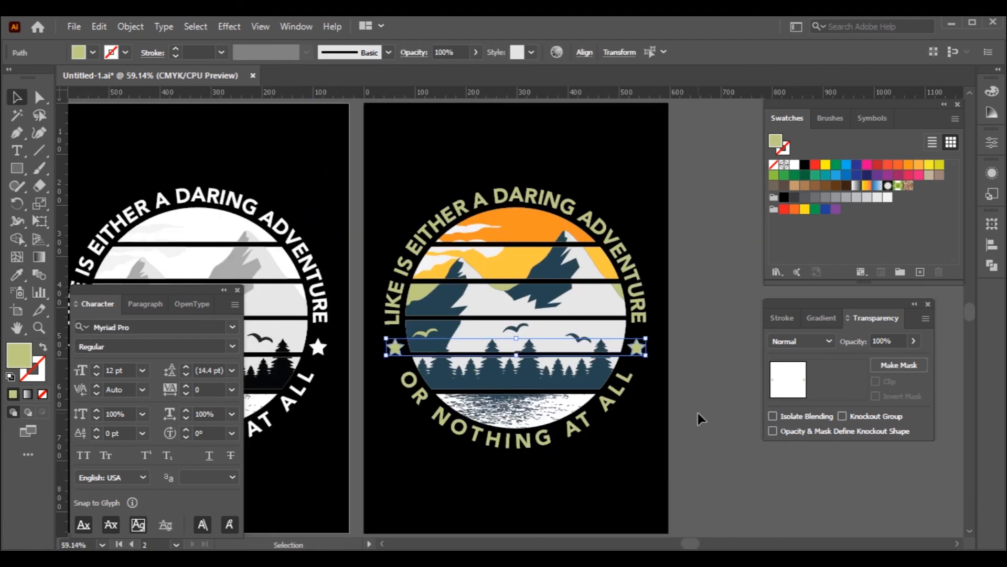
{"action": "left_click", "coordinate": [699, 411]}
{"action": "left_click", "coordinate": [701, 452]}
Fill the bottom stripe behind the water texture with teal green 63A589 and save the document
{"action": "key", "text": "a"}
{"action": "left_click", "coordinate": [582, 407]}
{"action": "double_click", "coordinate": [19, 355]}
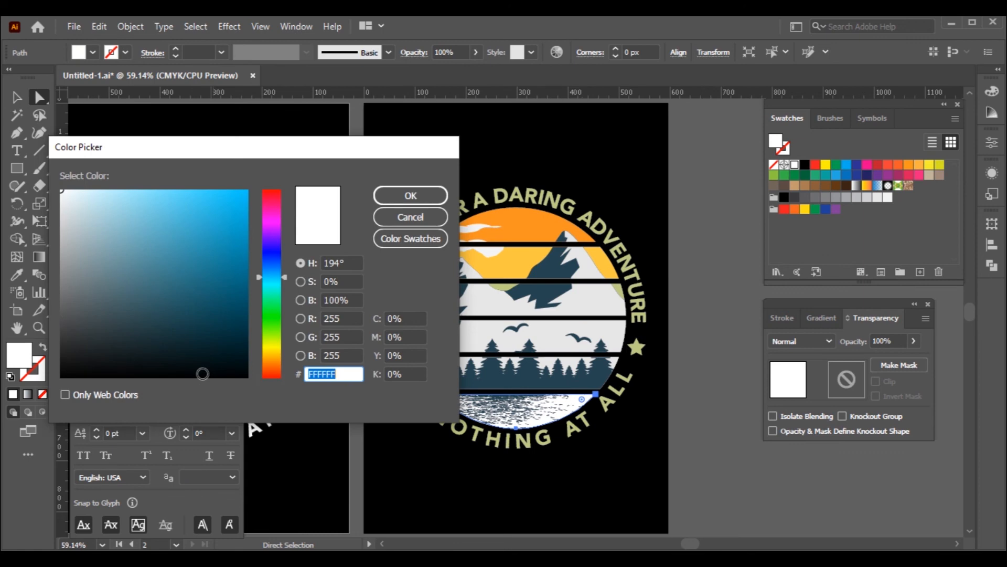
{"action": "type", "text": "63A"}
{"action": "type", "text": "08F"}
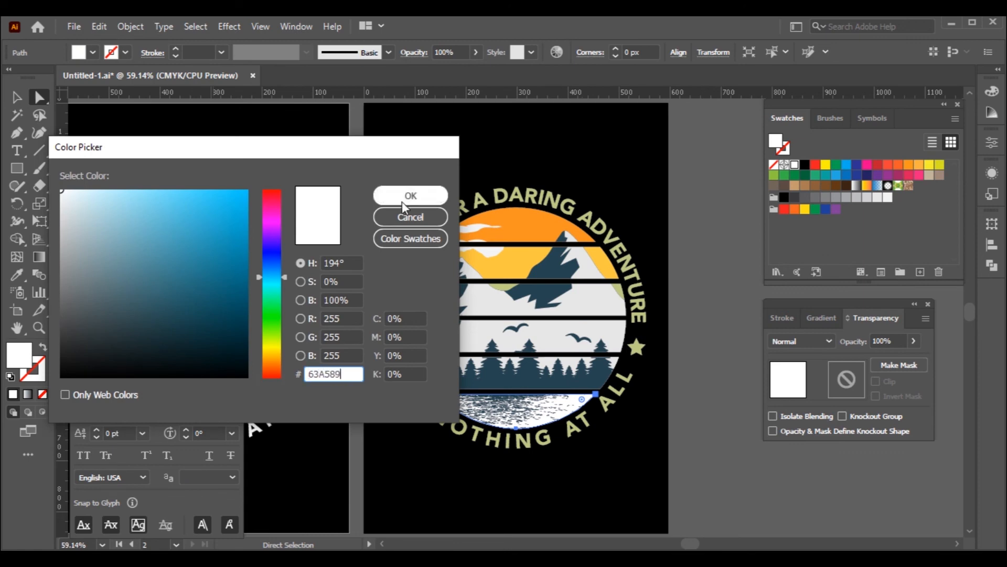
{"action": "left_click", "coordinate": [399, 201]}
{"action": "key", "text": "v"}
{"action": "left_click", "coordinate": [723, 367]}
{"action": "key", "text": "ctrl+s"}
{"action": "key", "text": "ctrl+t"}
Recolour the pale clouds in the orange and yellow sky stripes to soft tints of those colours
{"action": "scroll", "coordinate": [709, 450], "scroll_direction": "left", "scroll_amount": 2}
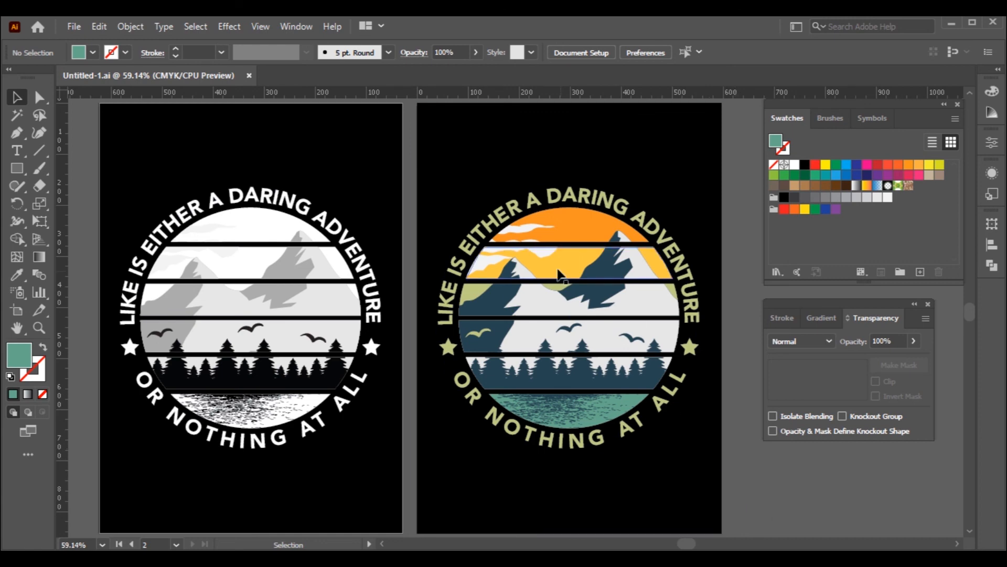
{"action": "key", "text": "a"}
{"action": "left_click", "coordinate": [525, 247]}
{"action": "double_click", "coordinate": [19, 355]}
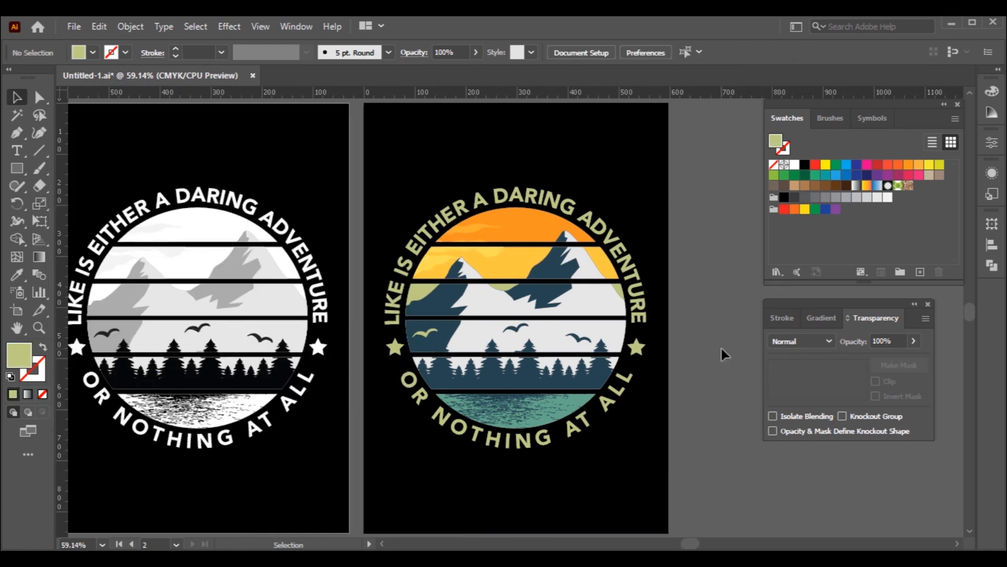